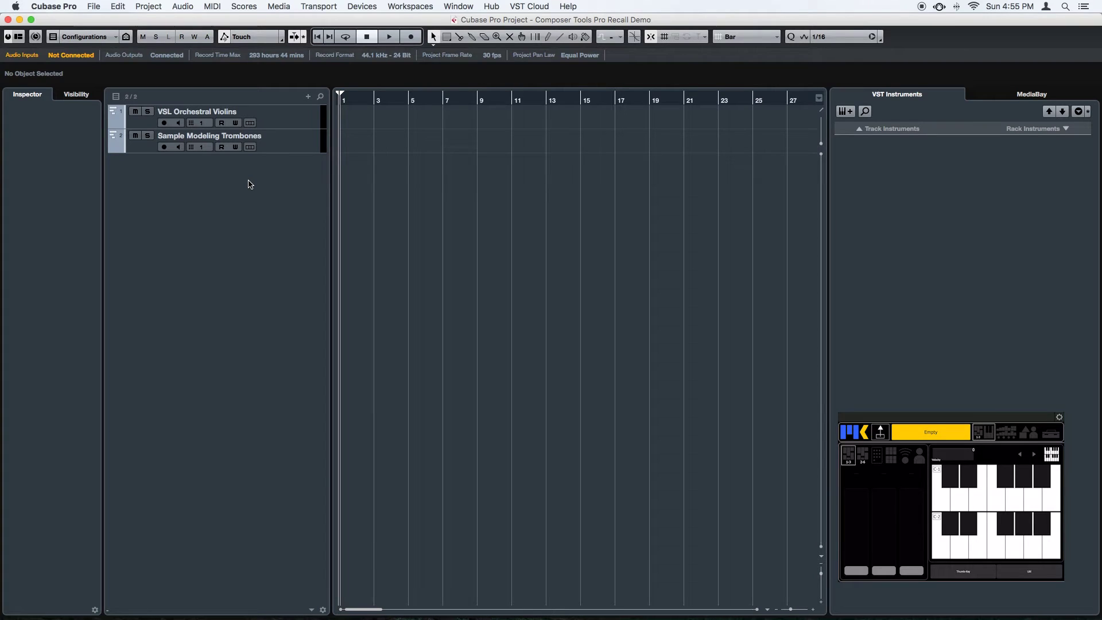
Select the VSL Orchestral Violins track and route its first MIDI send to Daemon Output 0, channel Any
left_click(279, 121)
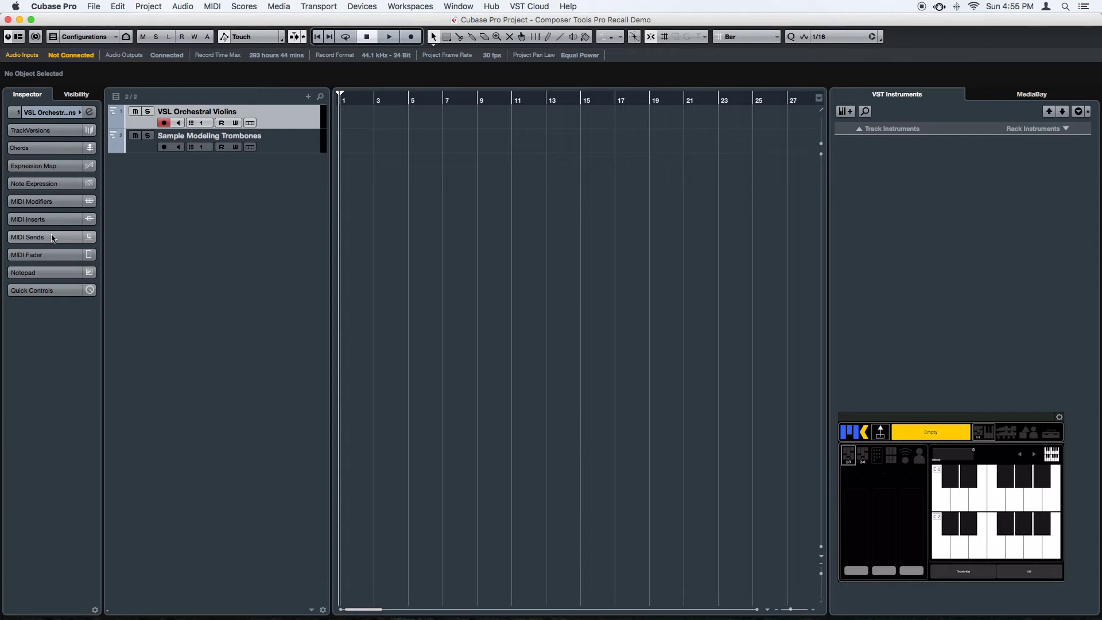
left_click(52, 237)
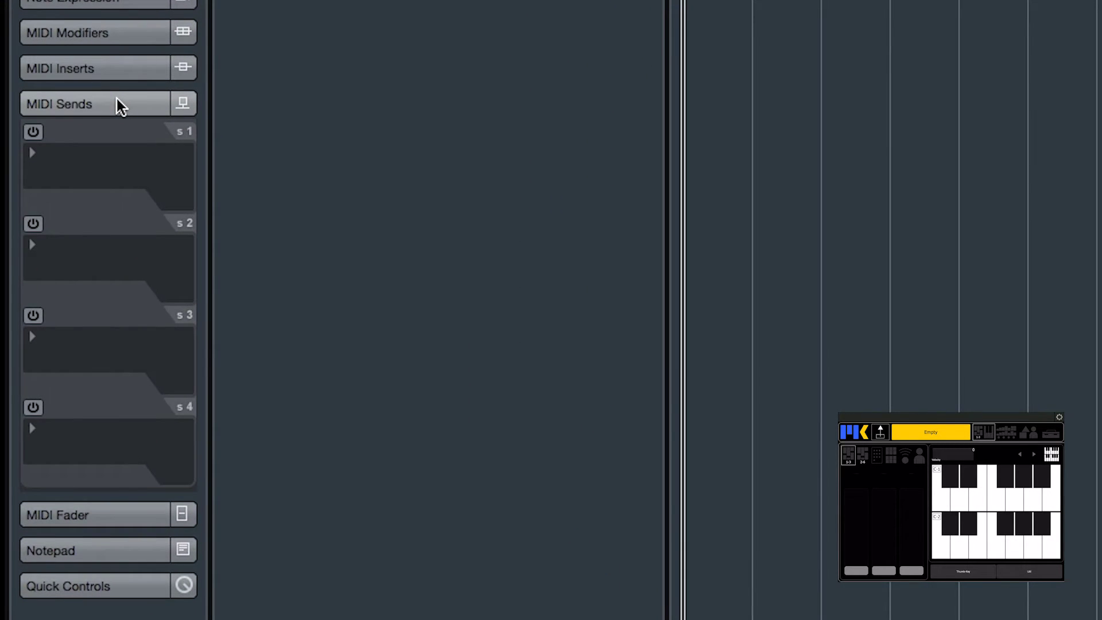
left_click(33, 133)
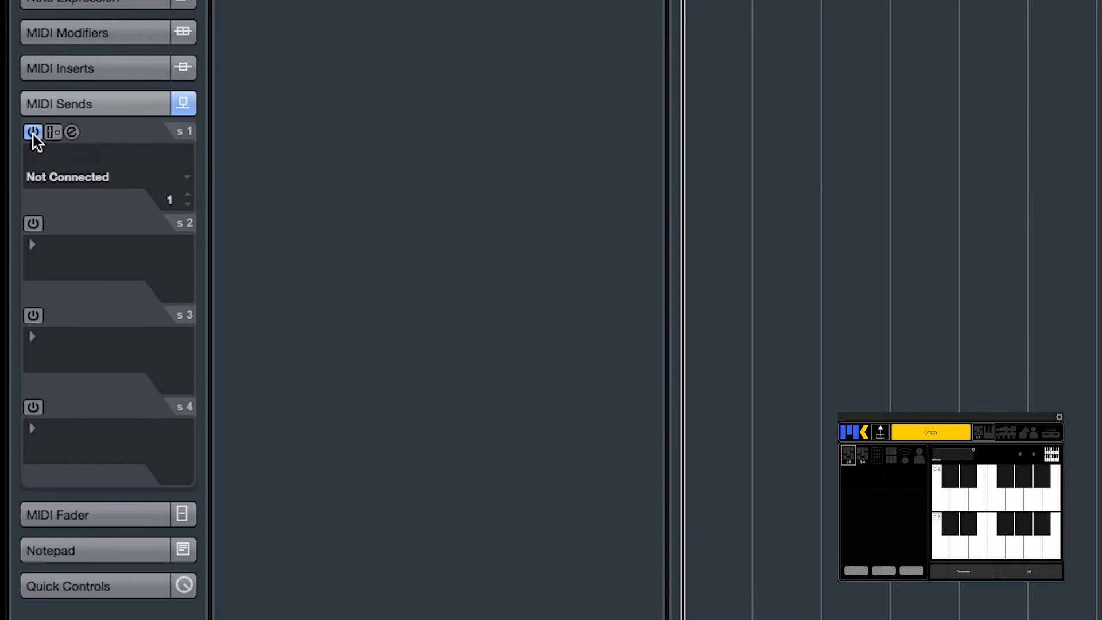
left_click(50, 177)
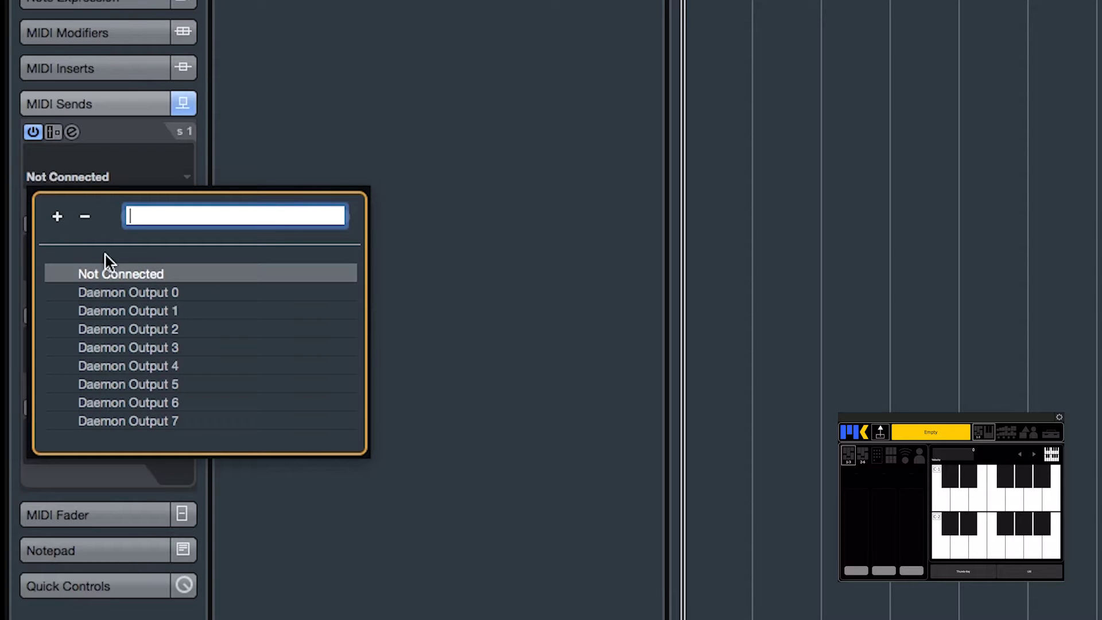
left_click(167, 295)
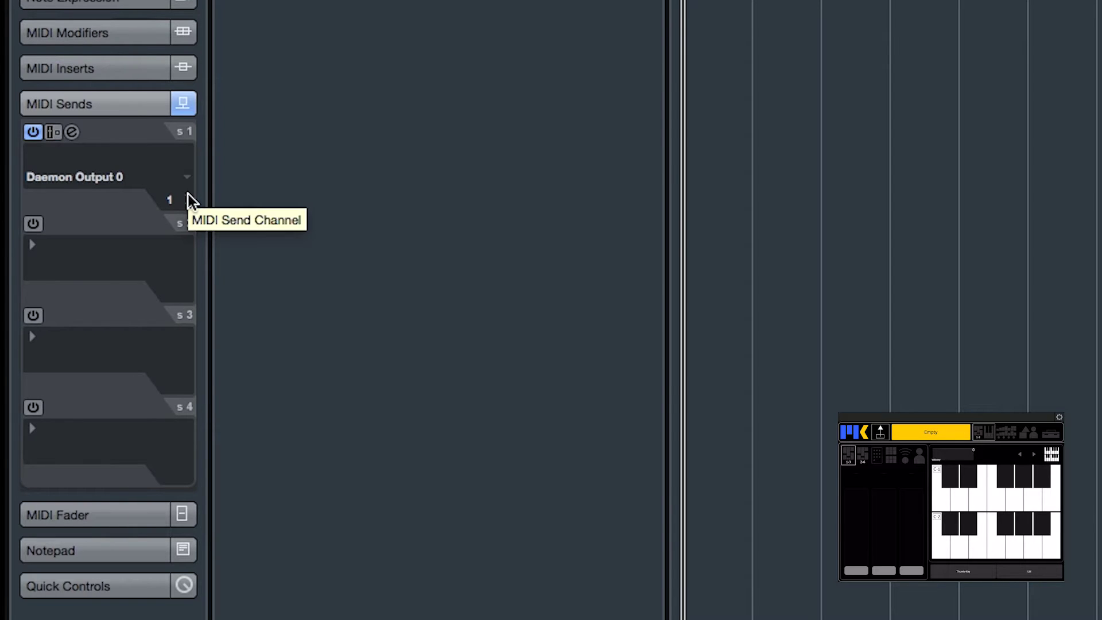
scroll(191, 201, "down", 1)
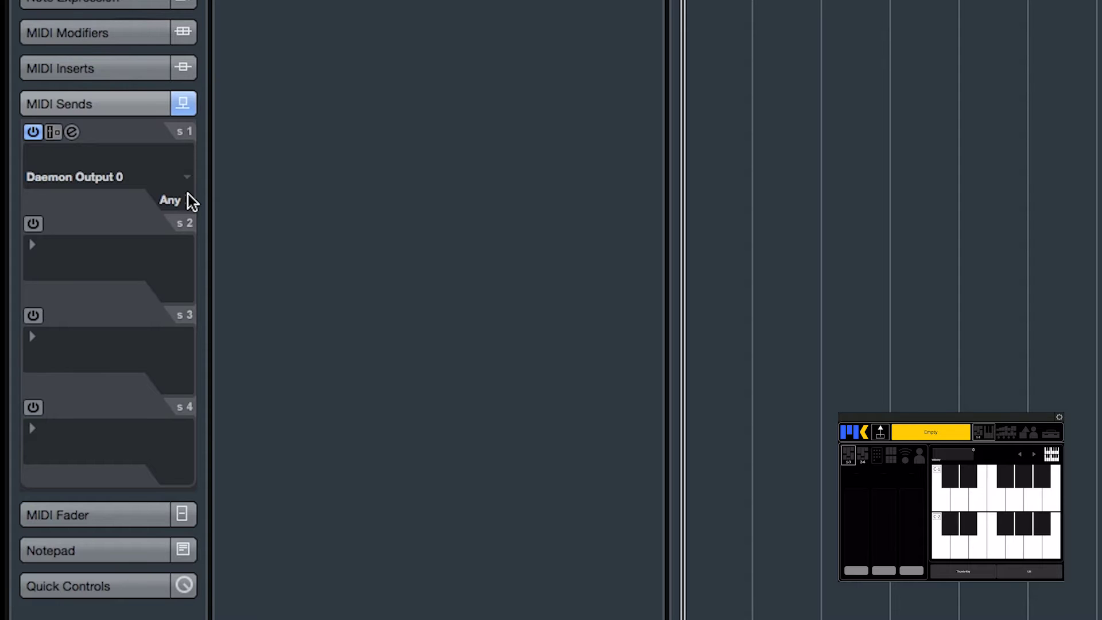
left_click(138, 155)
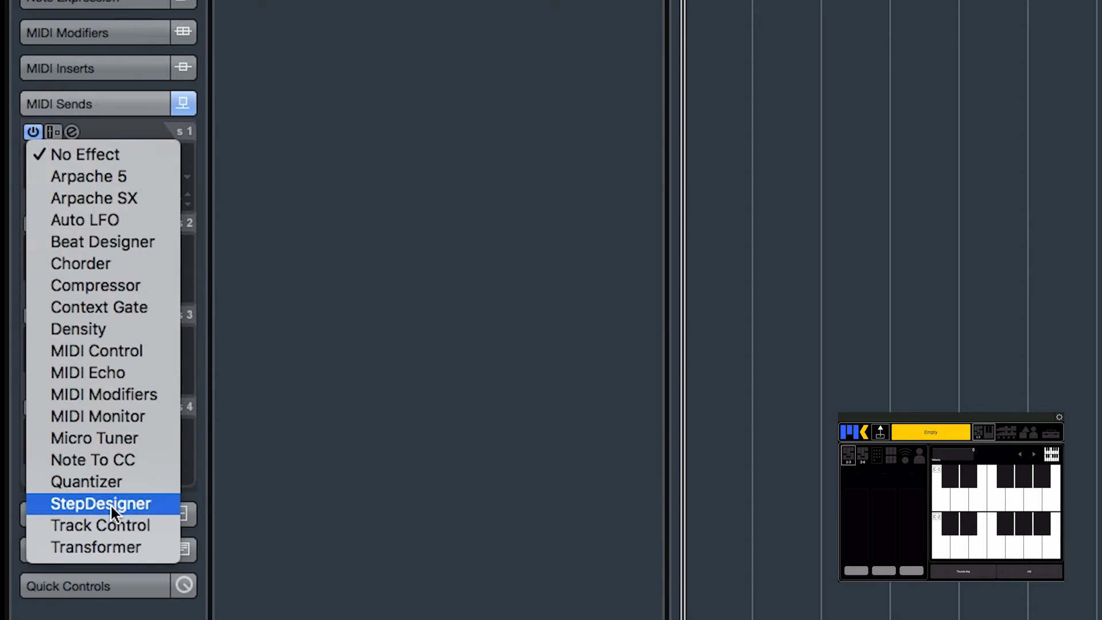
Load a Transformer on the Violins send, then add and remove a test filter row and action row
left_click(109, 547)
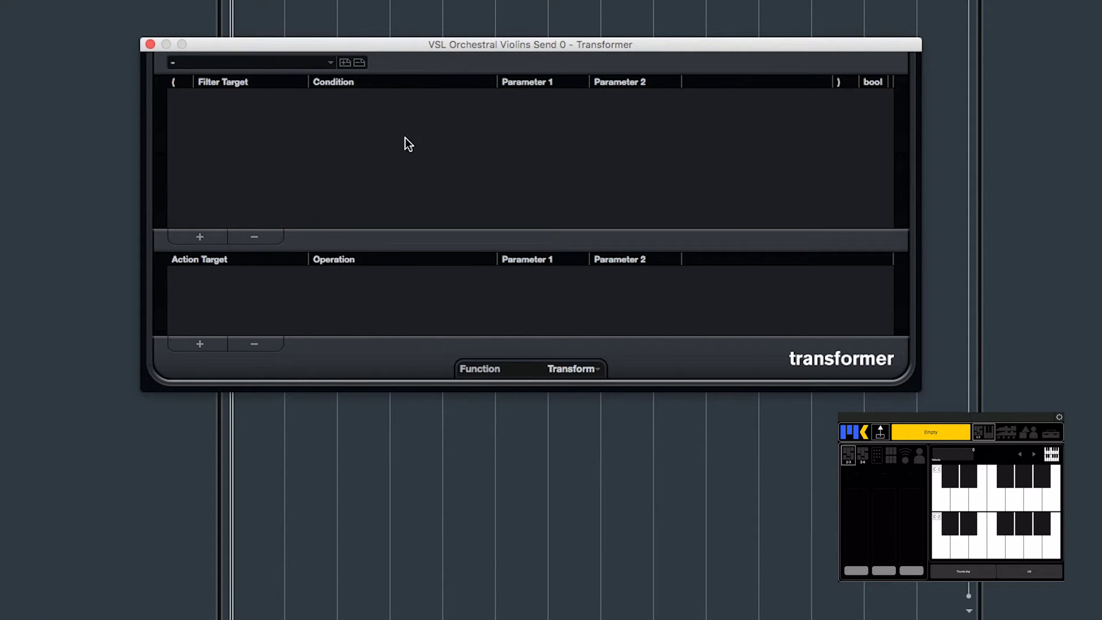
left_click(201, 238)
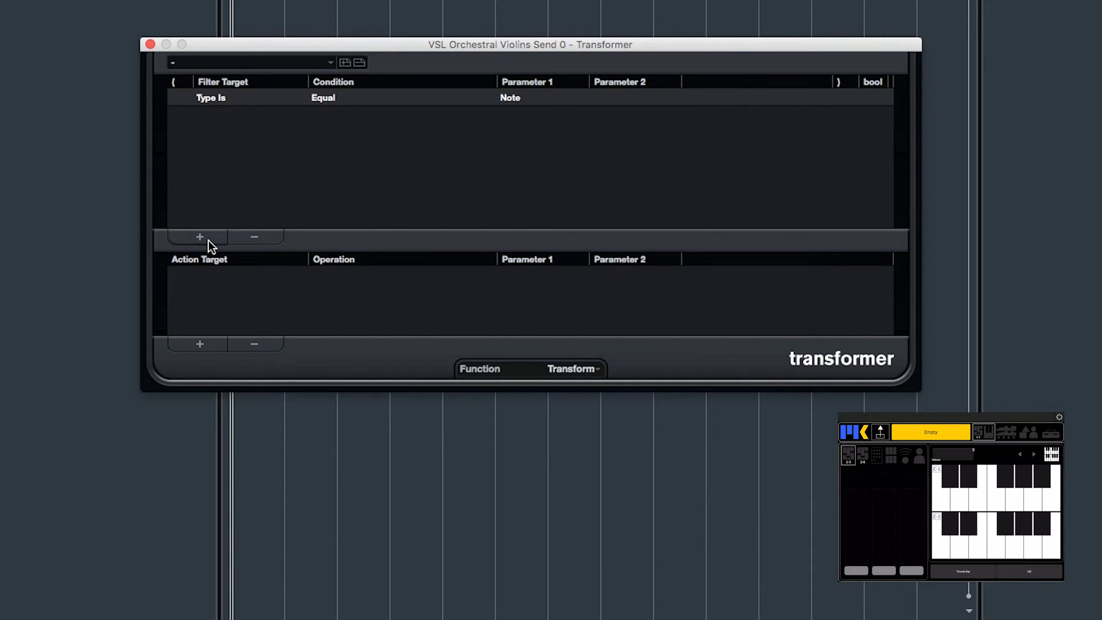
left_click(195, 343)
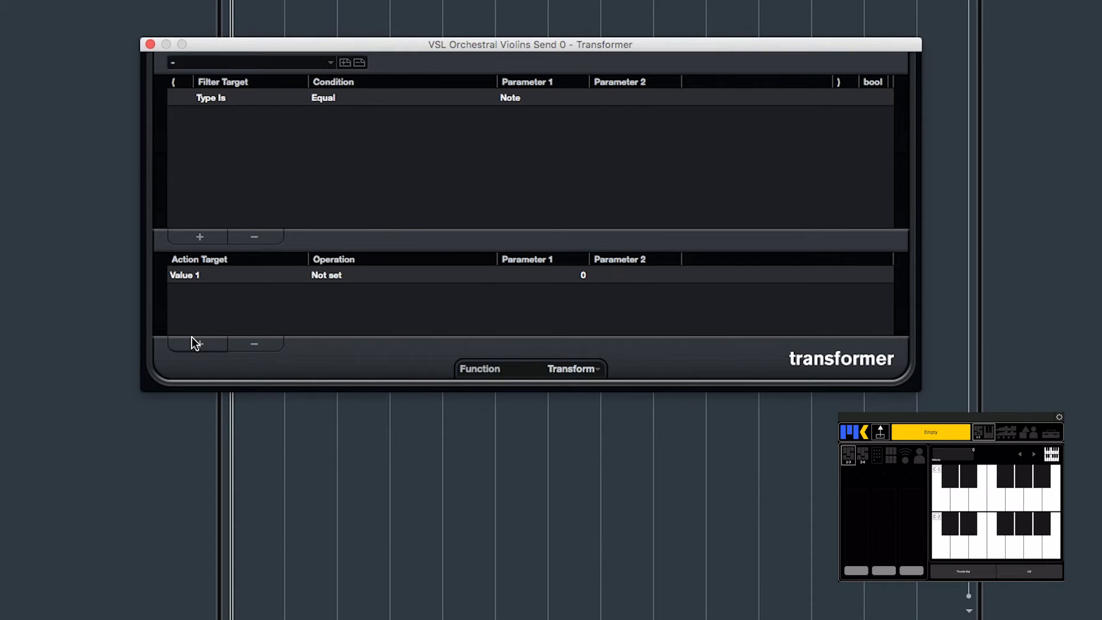
left_click(252, 343)
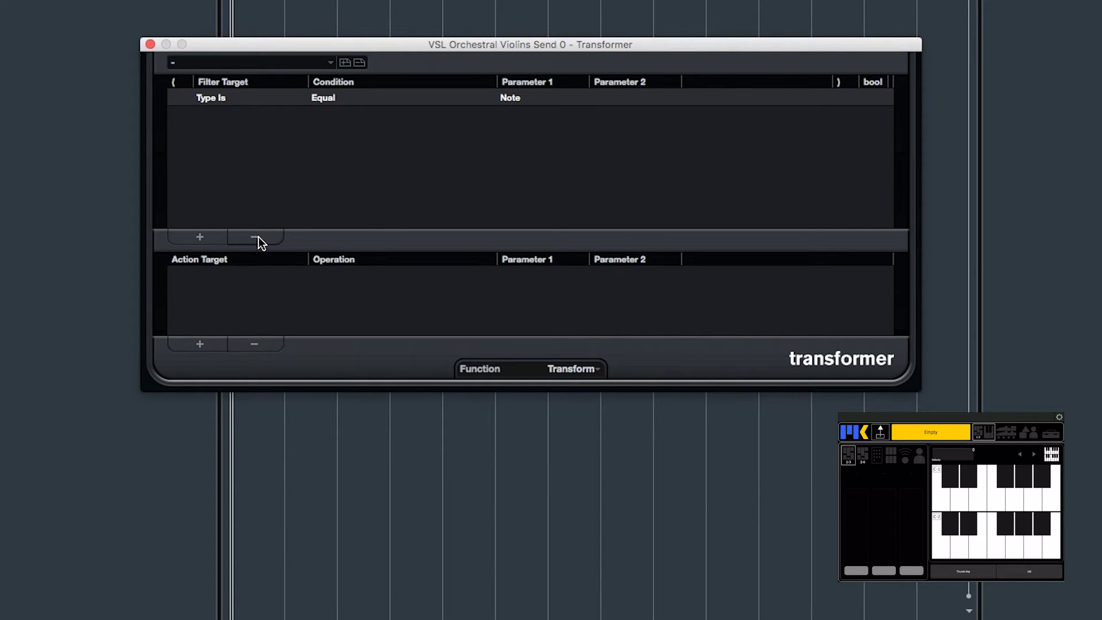
left_click(256, 236)
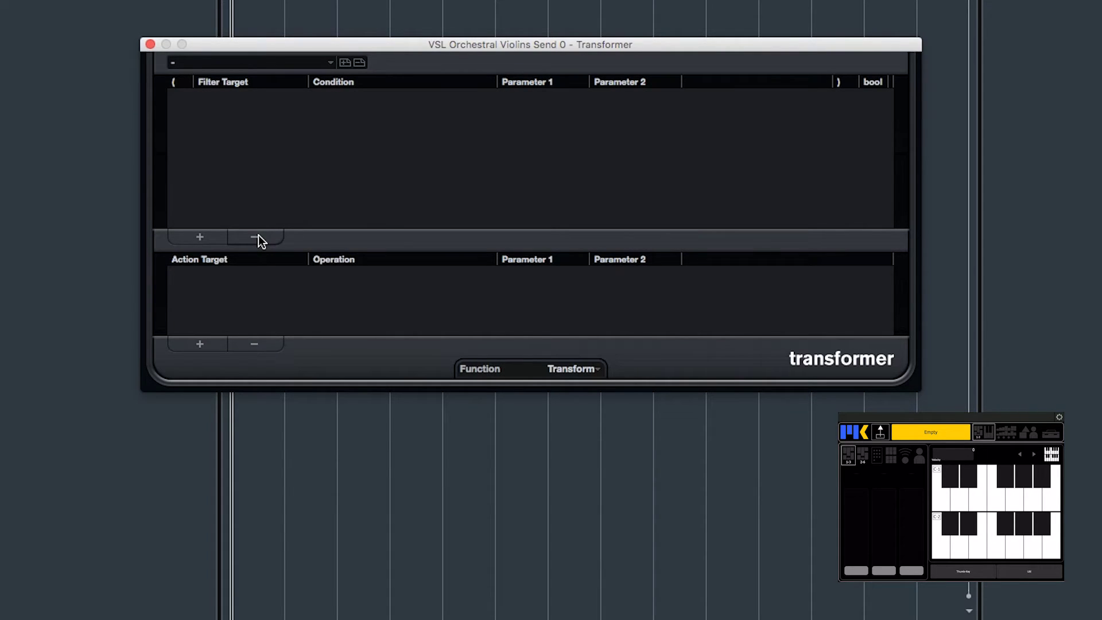
Add Transformer filters for Type Is Controller and MIDI Controller No. equal to 127
left_click(178, 238)
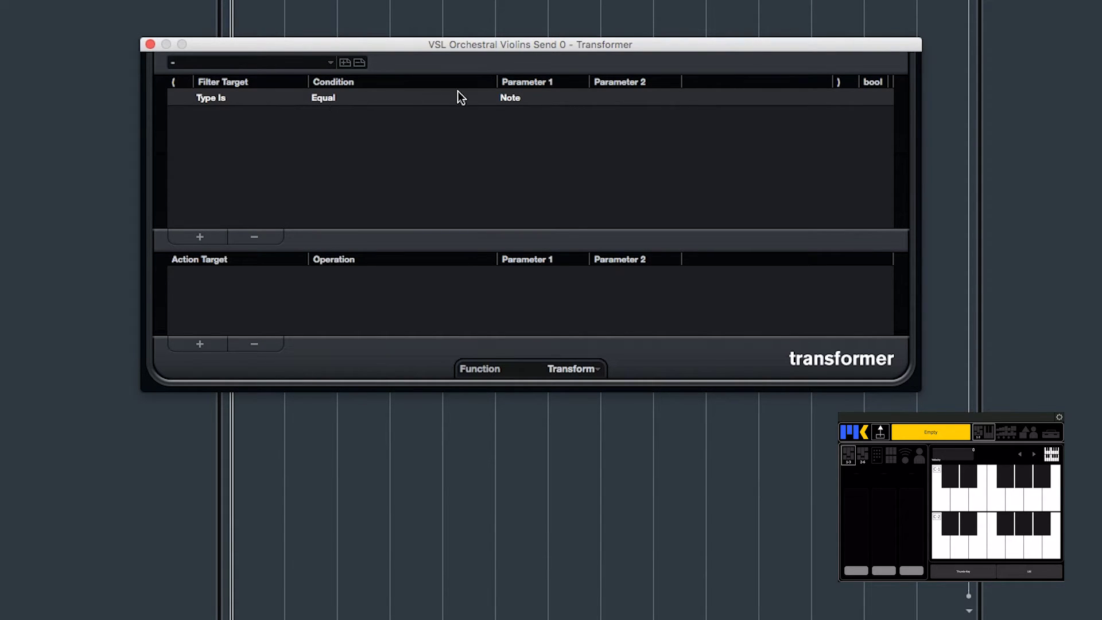
left_click(508, 97)
left_click(518, 147)
left_click(199, 238)
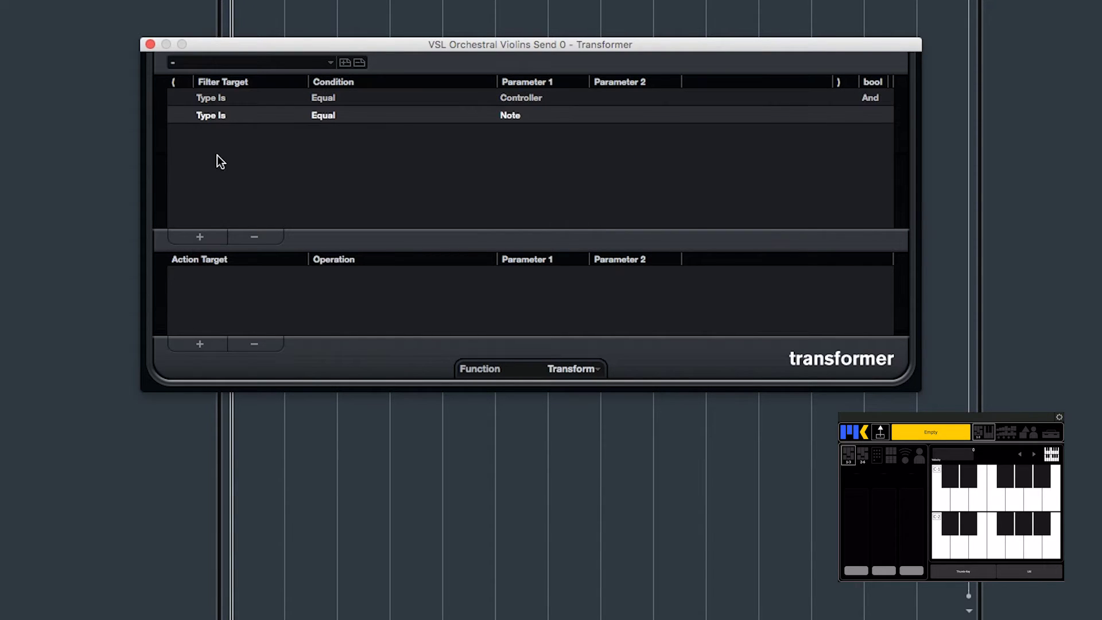
left_click(223, 115)
left_click(225, 131)
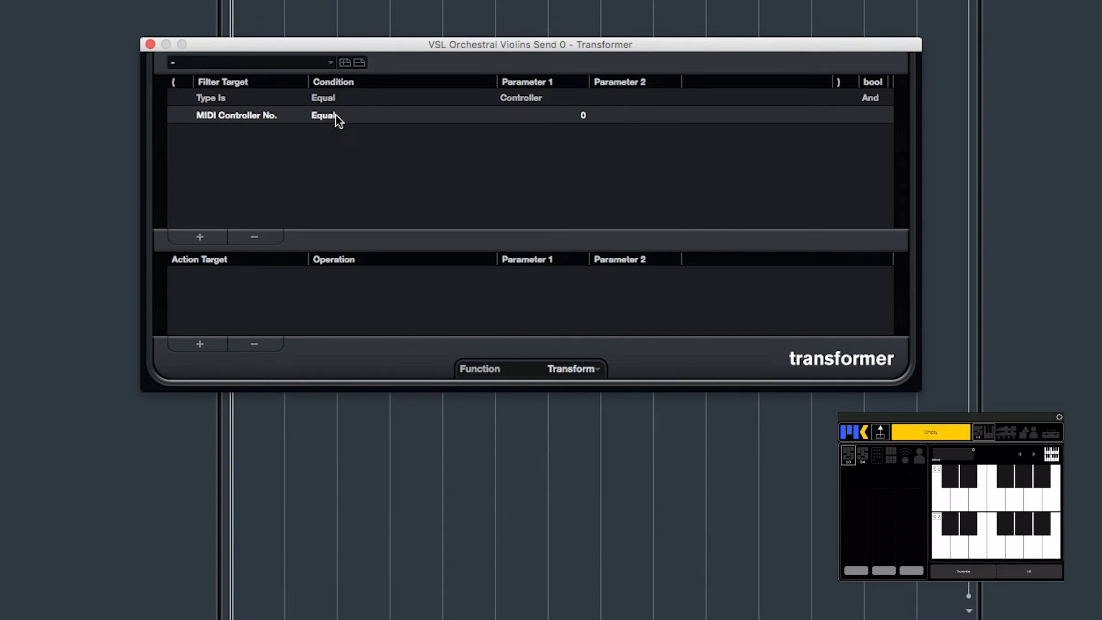
left_click(526, 122)
type("127")
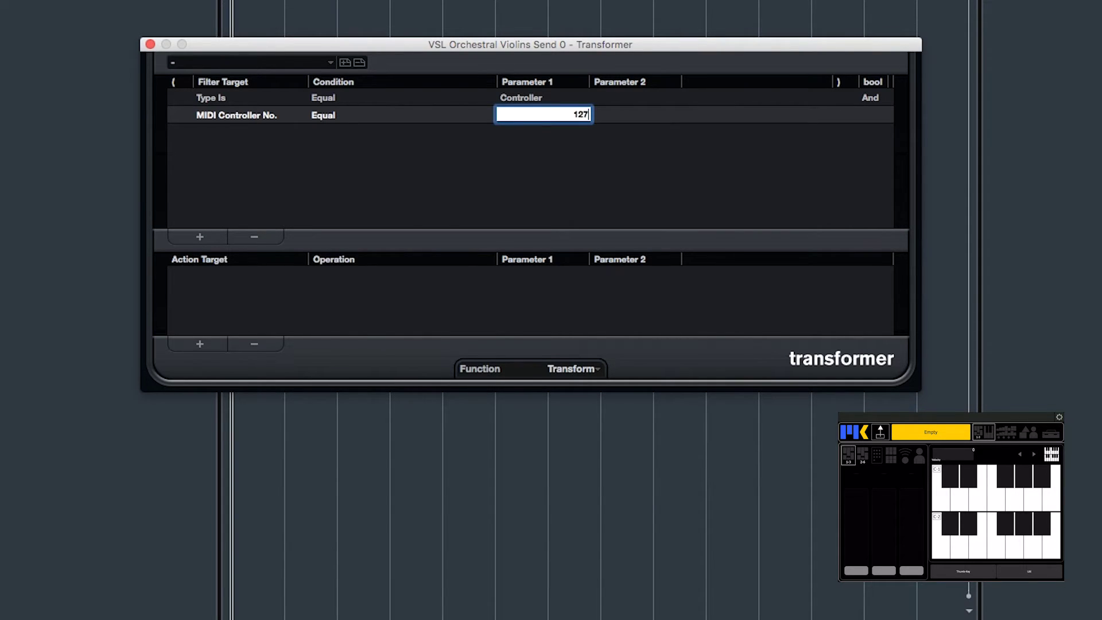
key("Return")
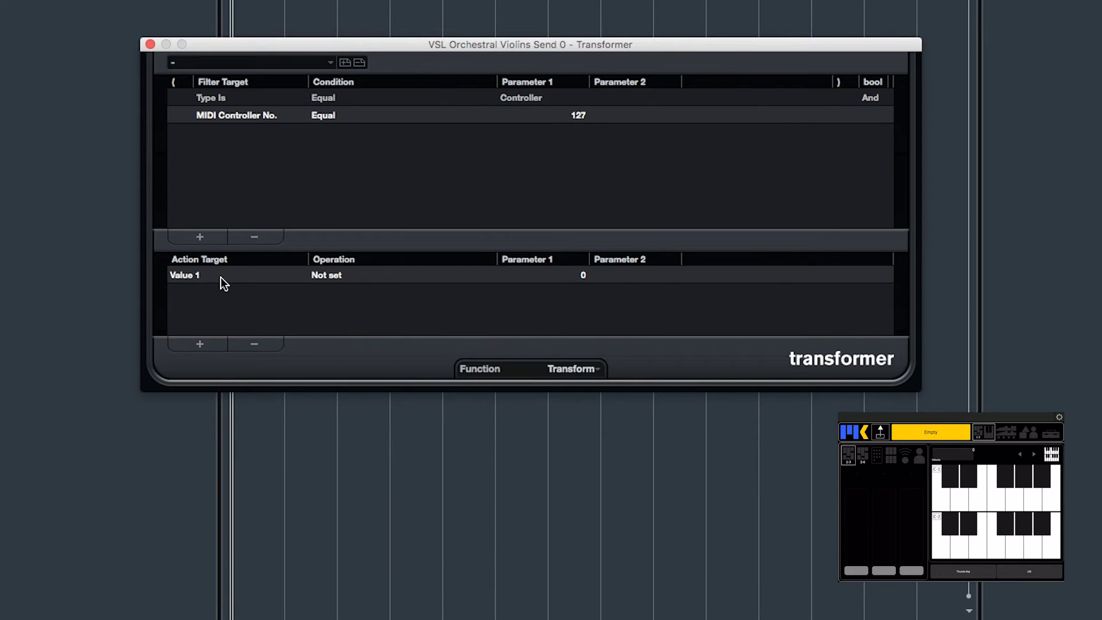
Add a Type action set to fixed value Program Change
left_click(220, 277)
left_click(216, 338)
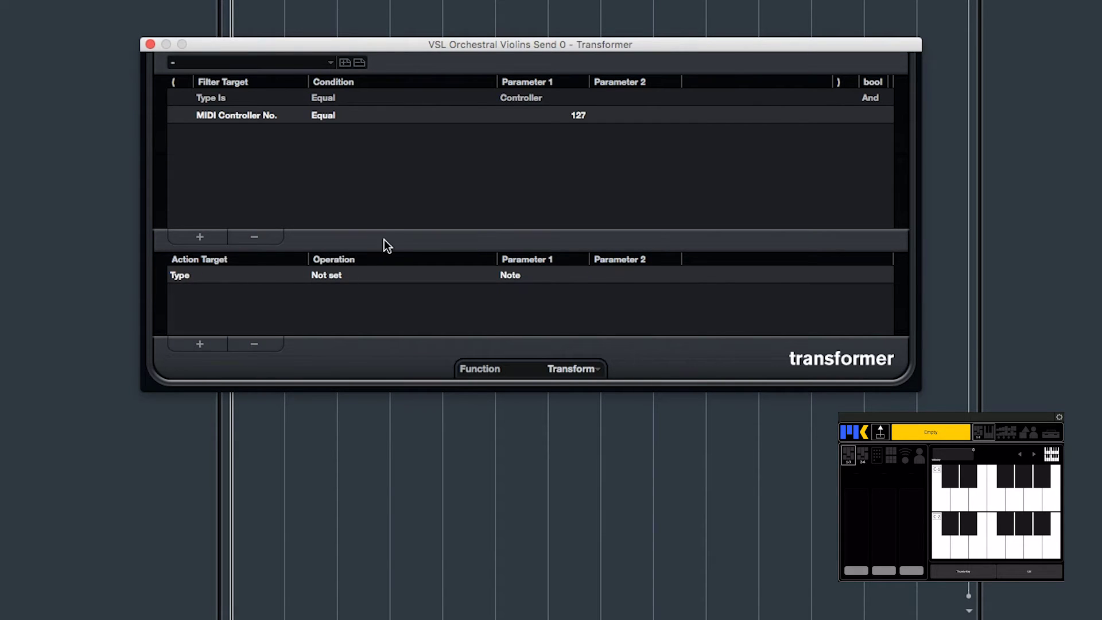
left_click(359, 272)
left_click(368, 291)
left_click(509, 277)
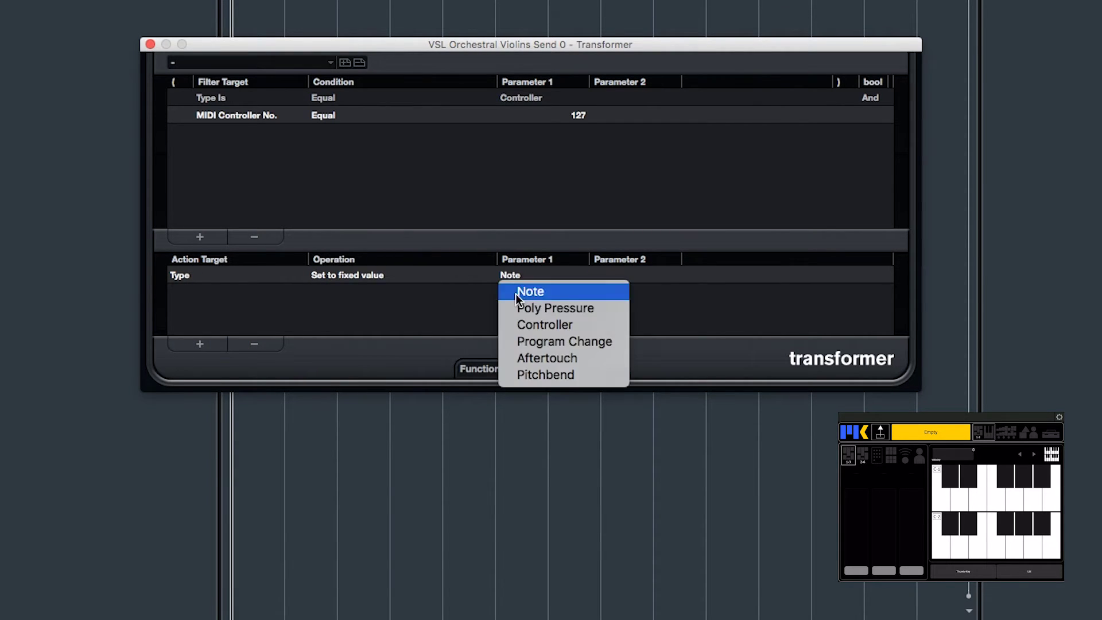
left_click(517, 343)
Add a Value 1 action set to fixed value 0
left_click(207, 349)
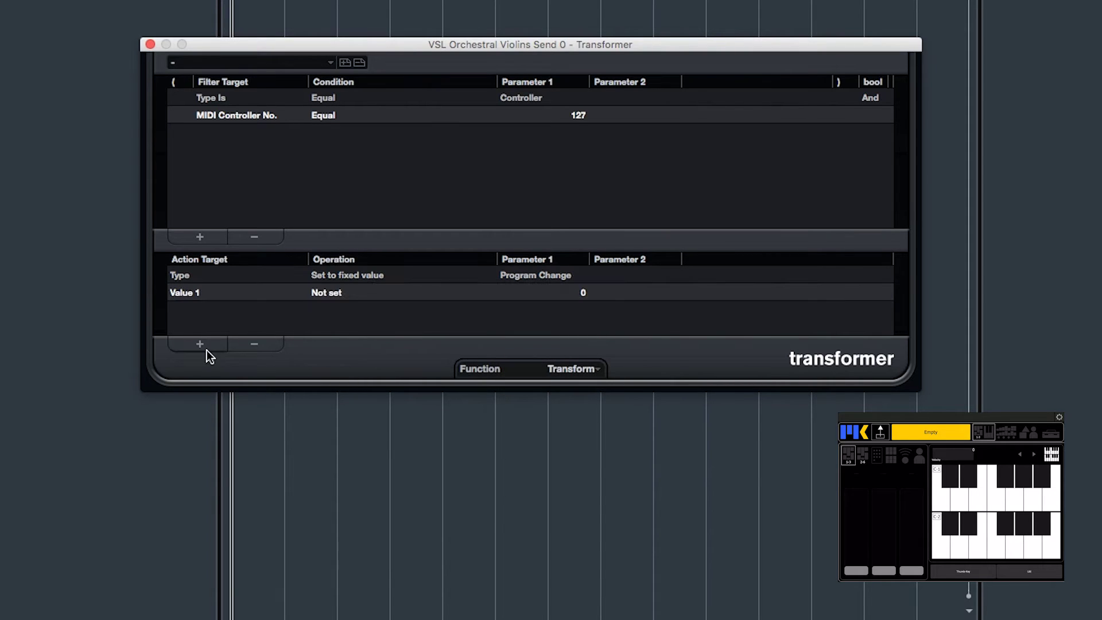
left_click(368, 292)
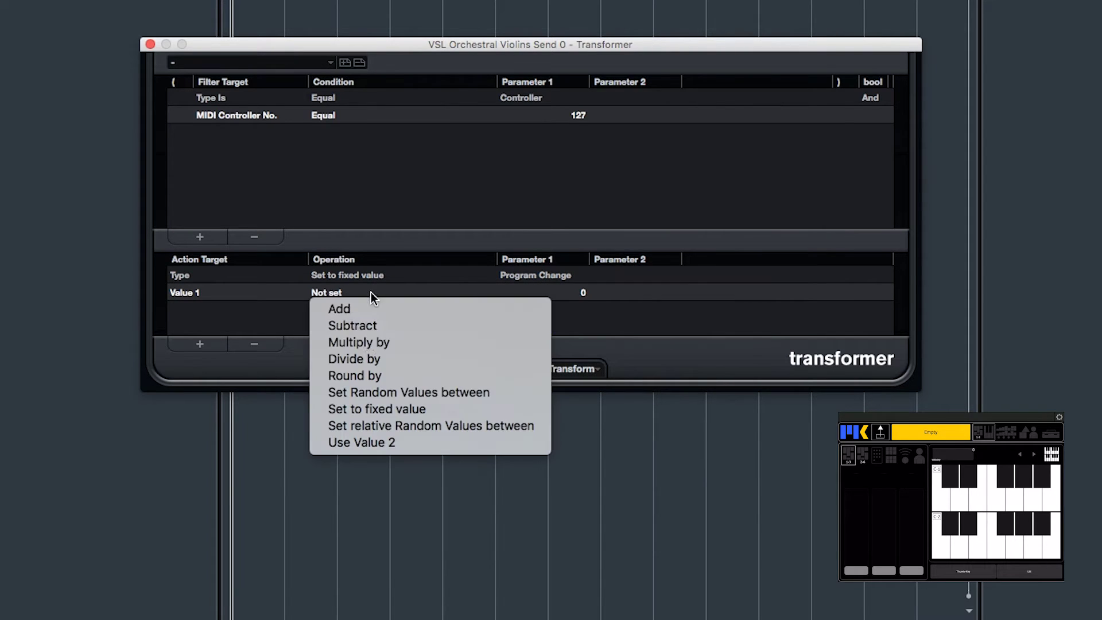
left_click(364, 413)
left_click(517, 293)
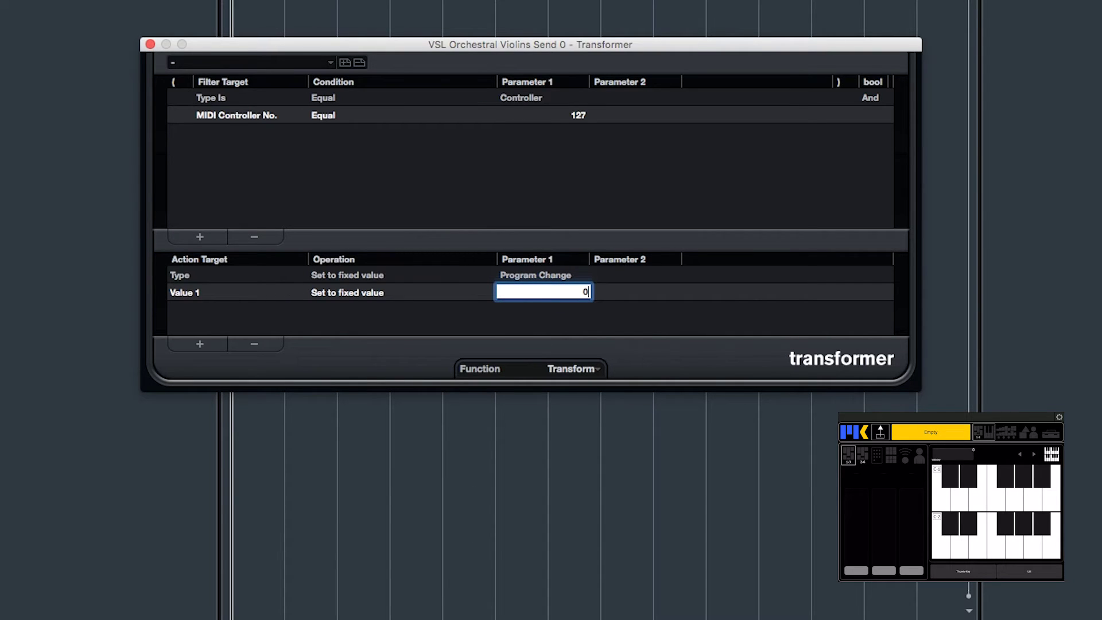
left_click(549, 308)
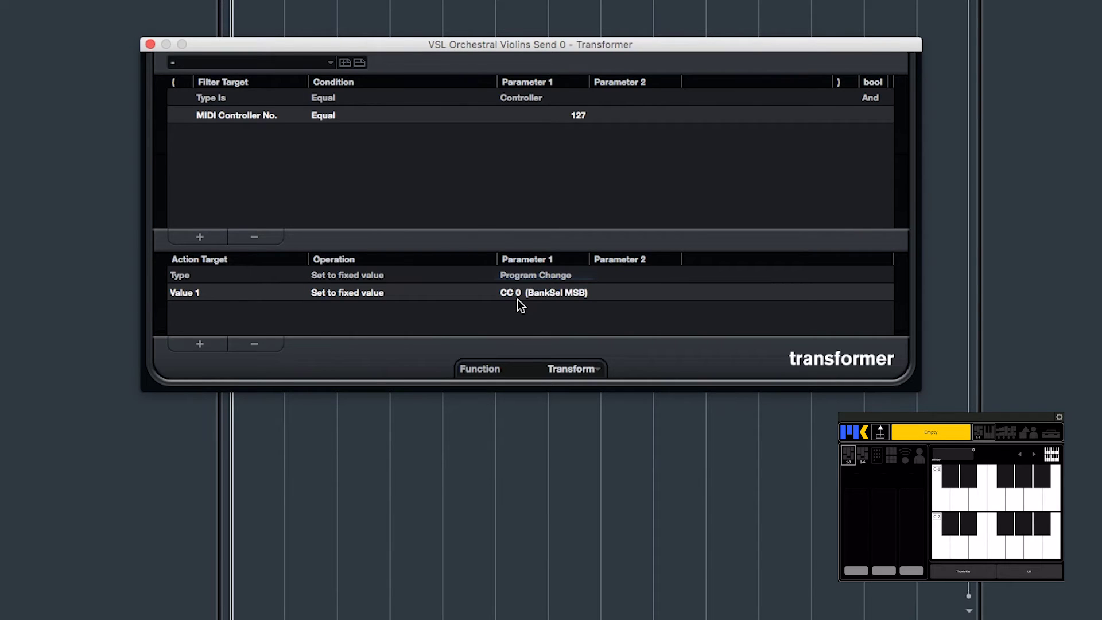
Add a Channel action set to fixed value 1
left_click(195, 345)
left_click(205, 314)
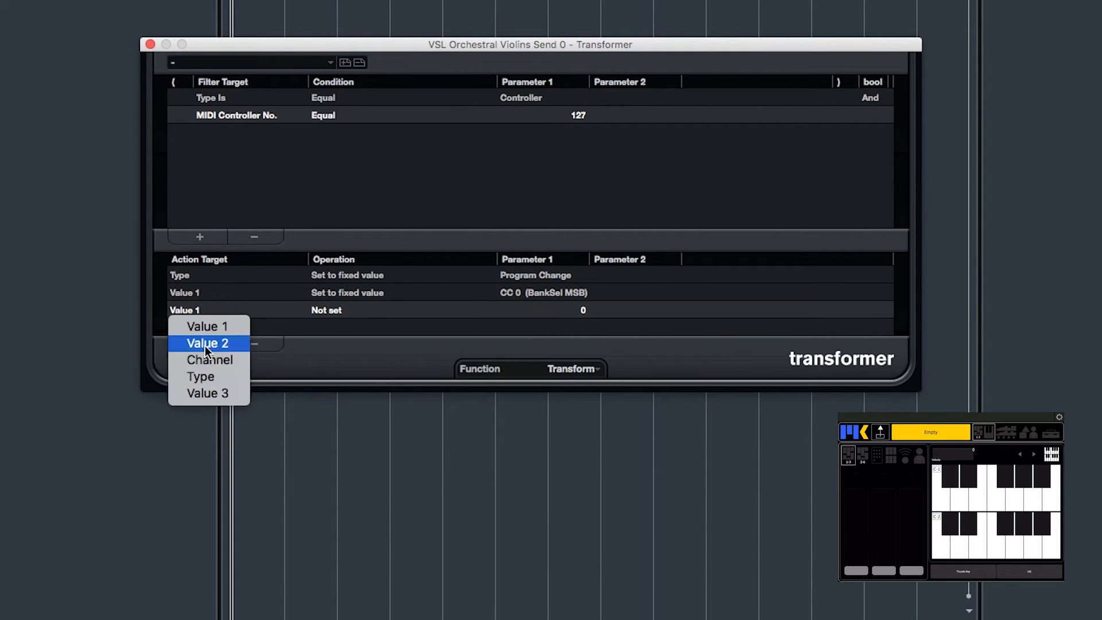
left_click(208, 362)
left_click(335, 308)
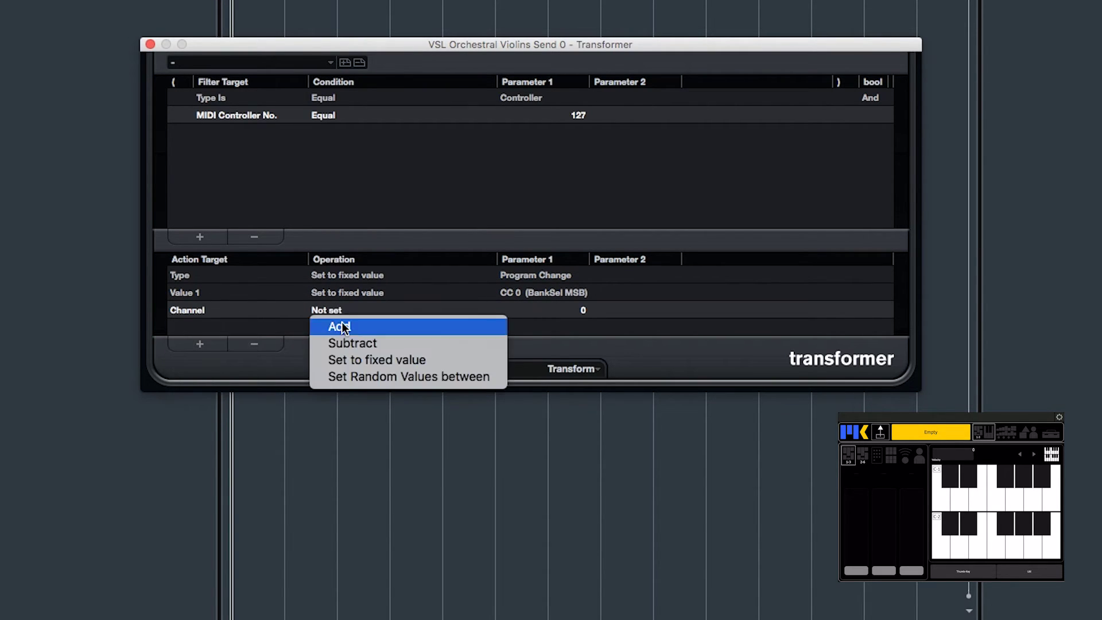
left_click(348, 359)
left_click(563, 309)
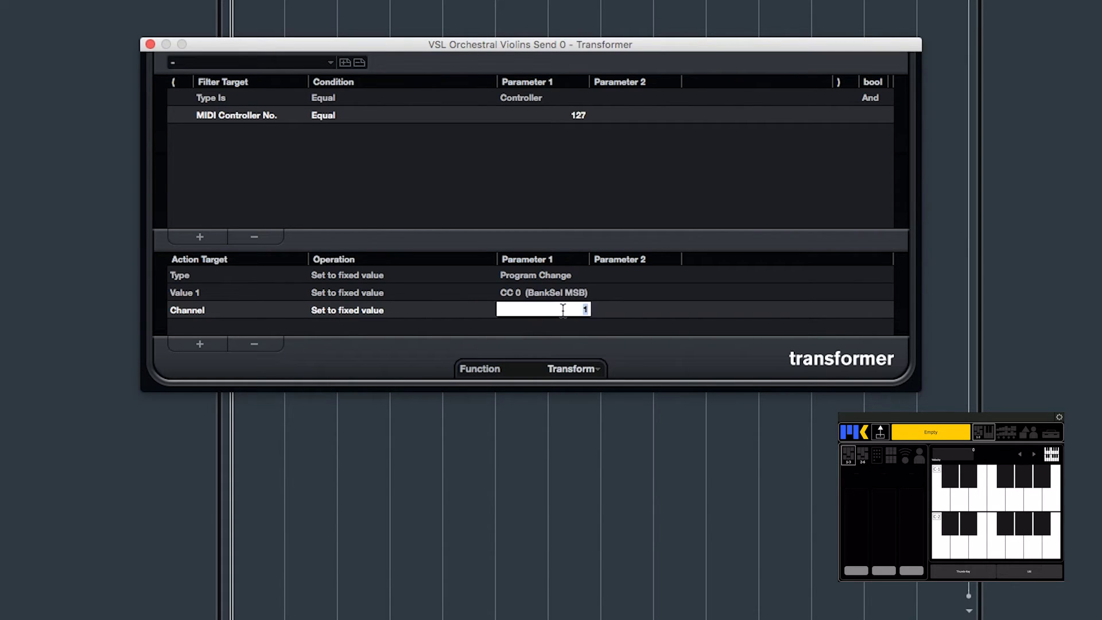
type("1")
key("Return")
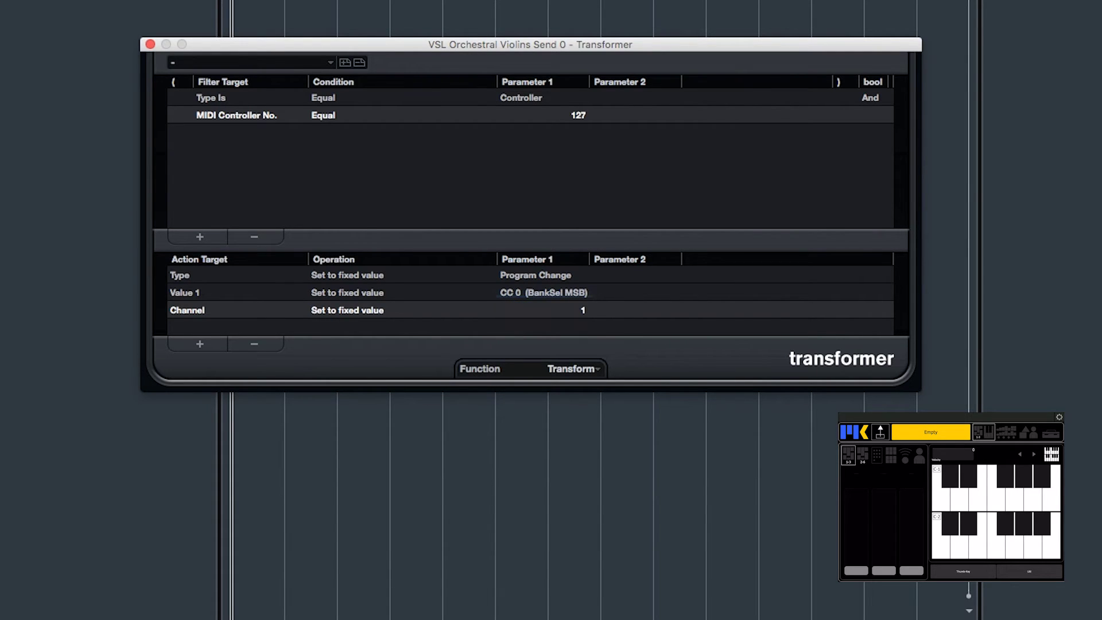
Set the Transformer function to Insert Exclusive and close the Violins Transformer window
left_click(556, 370)
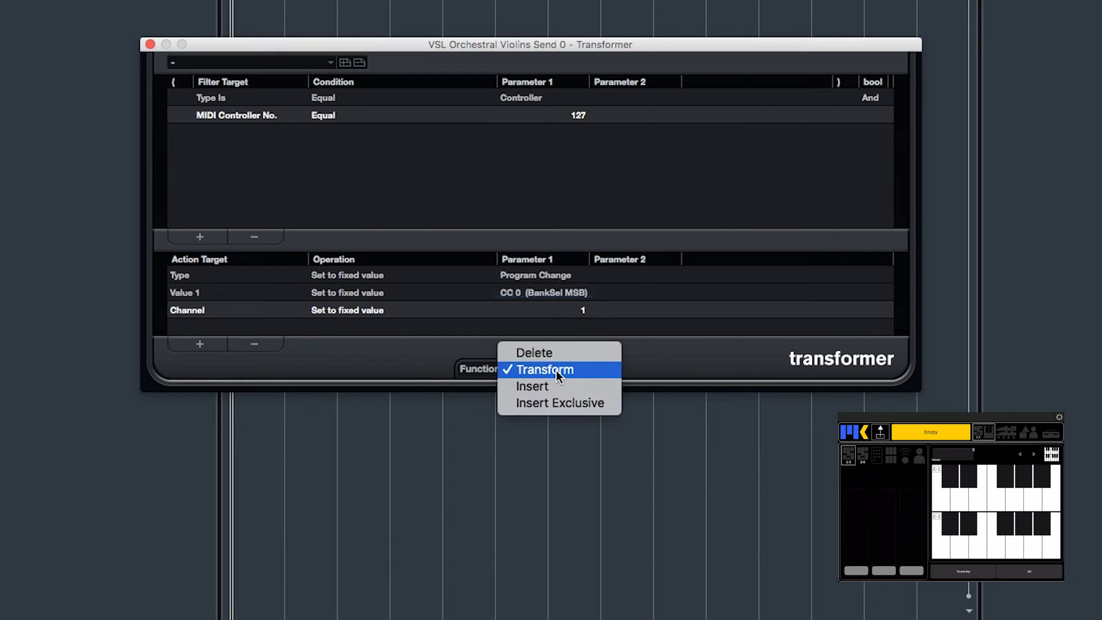
left_click(557, 403)
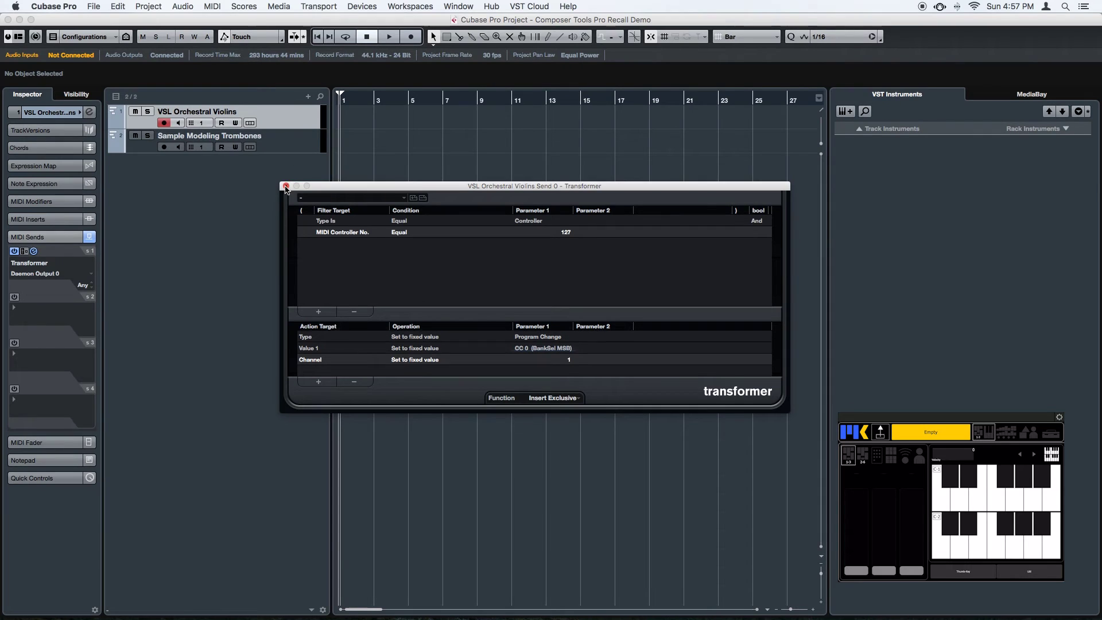
left_click(286, 186)
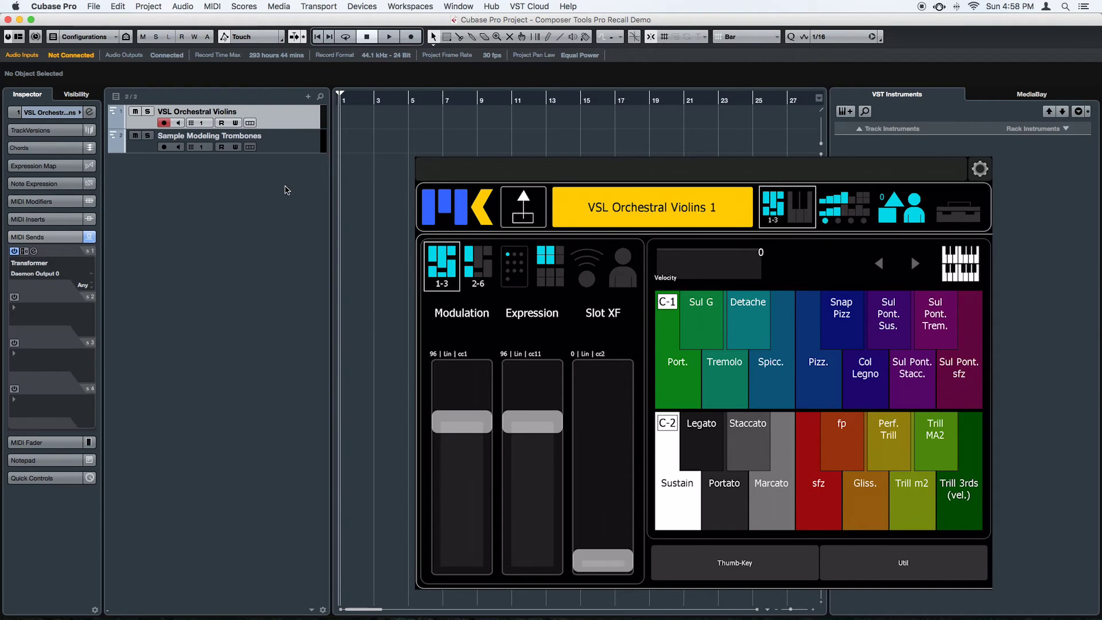
Select the Sample Modeling Trombones track and return the Lemur panel to its articulation pads
left_click(287, 147)
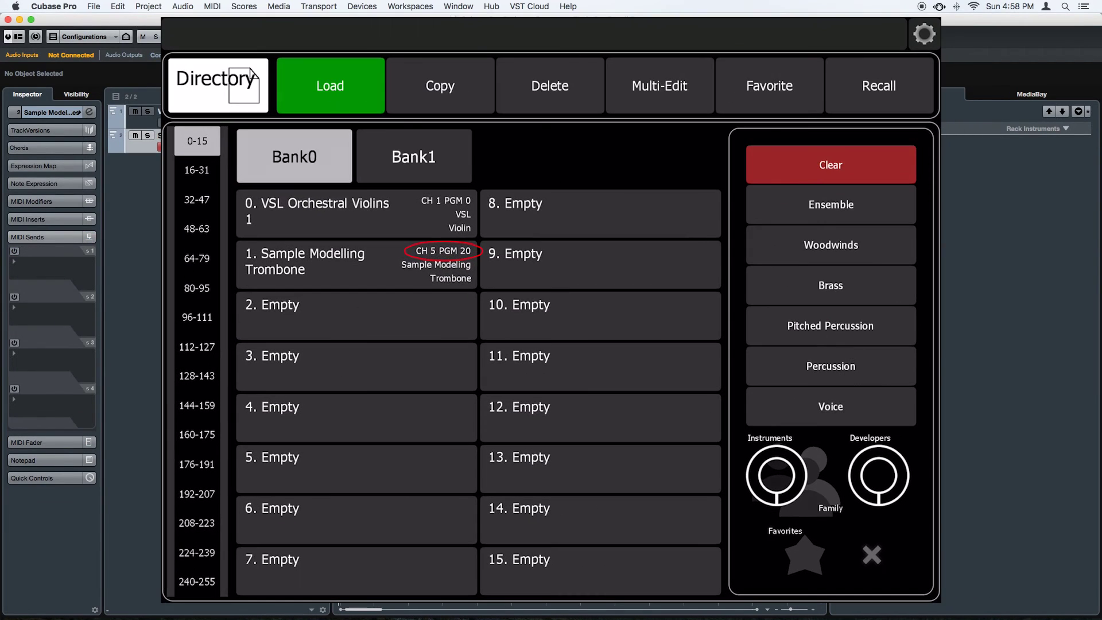
left_click(251, 73)
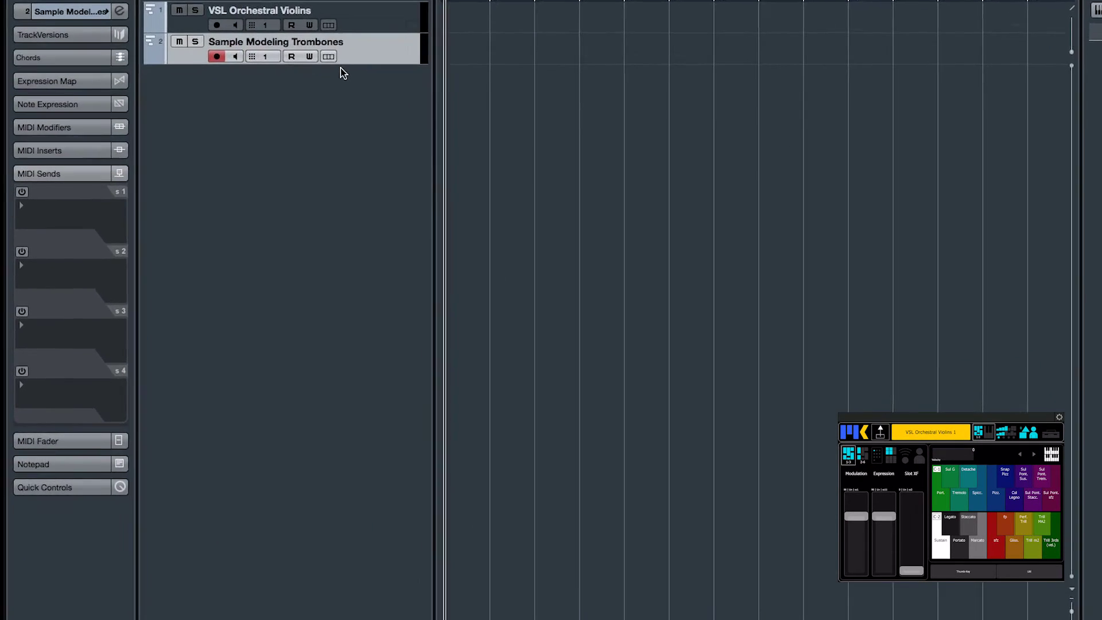
Enable the Trombones' first MIDI send to Daemon Output 0, channel Any, with a Transformer
left_click(22, 191)
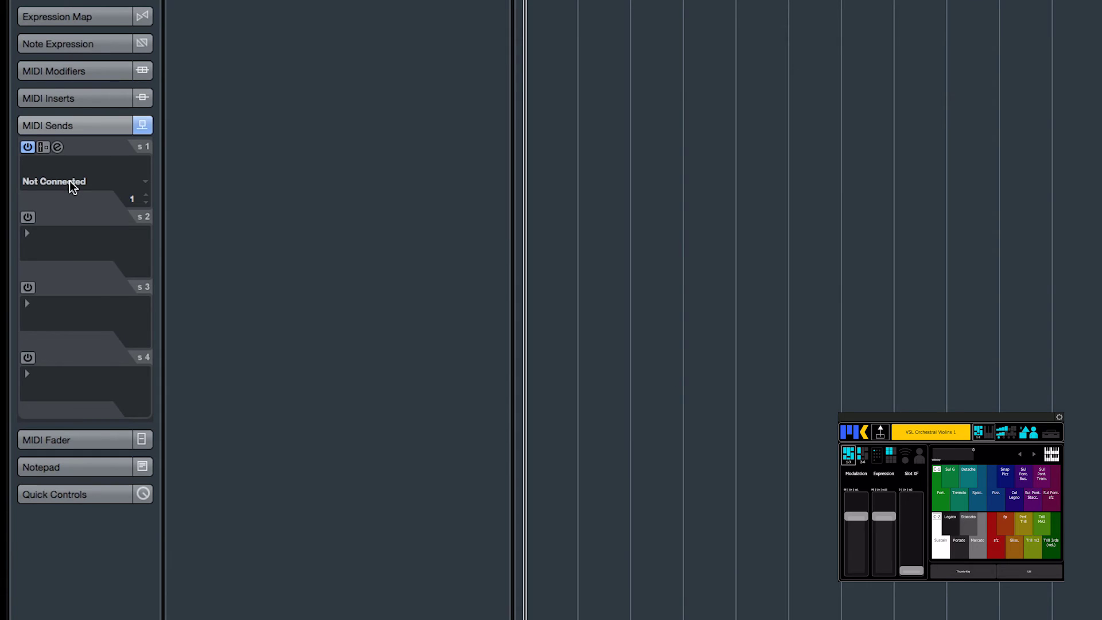
left_click(70, 181)
left_click(101, 269)
left_click(145, 200)
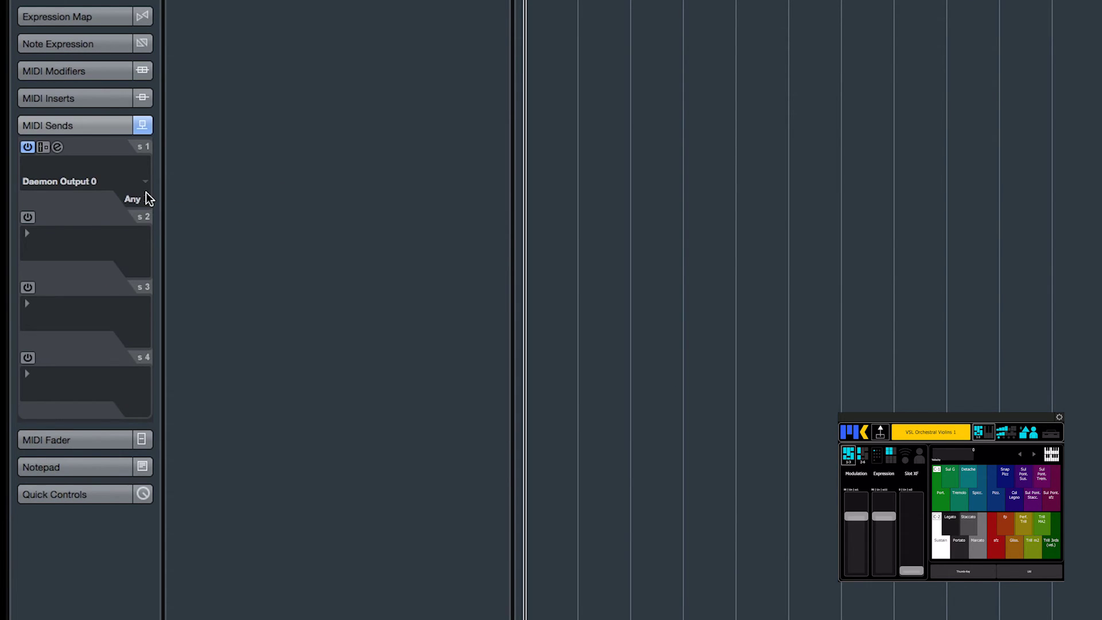
left_click(50, 163)
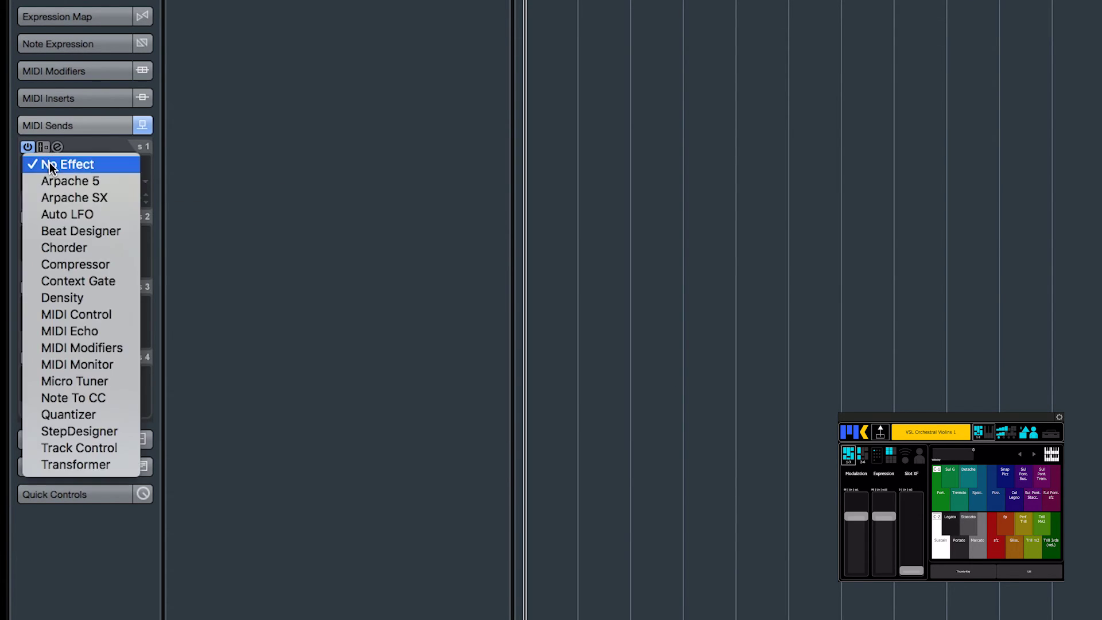
left_click(50, 465)
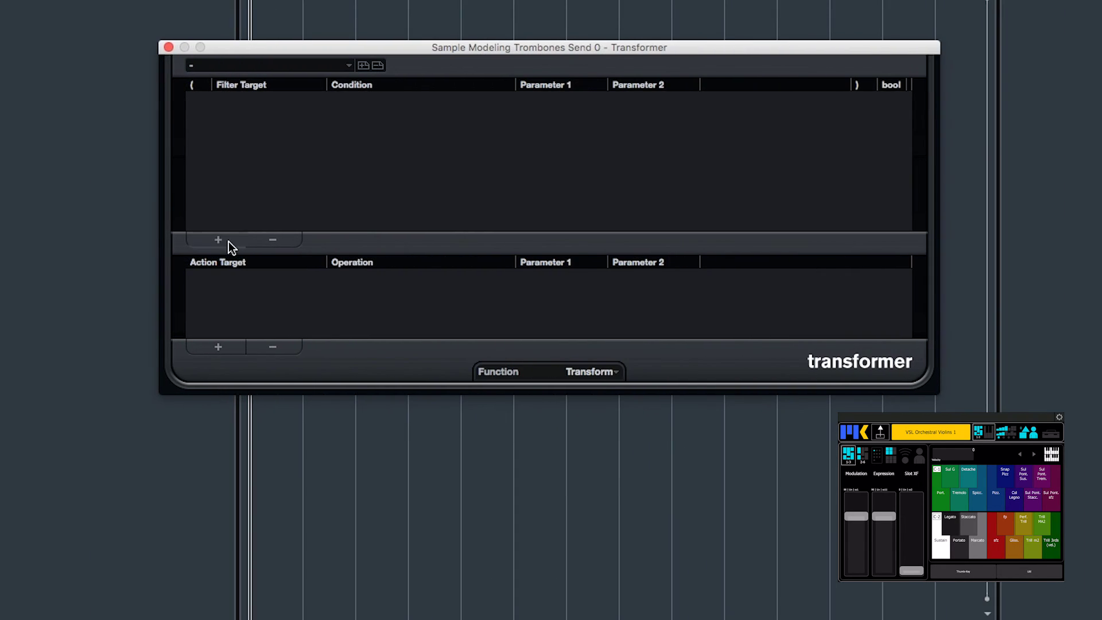
Add Transformer filters for Type Is Controller and MIDI Controller No. equal to 127
left_click(437, 241)
left_click(525, 101)
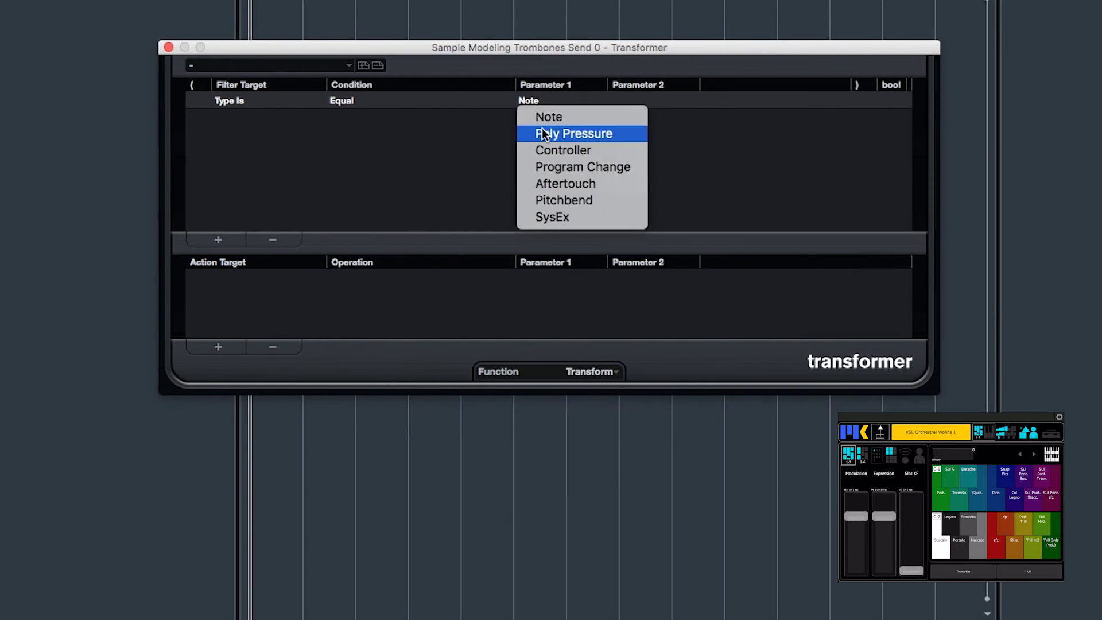
left_click(542, 148)
left_click(233, 239)
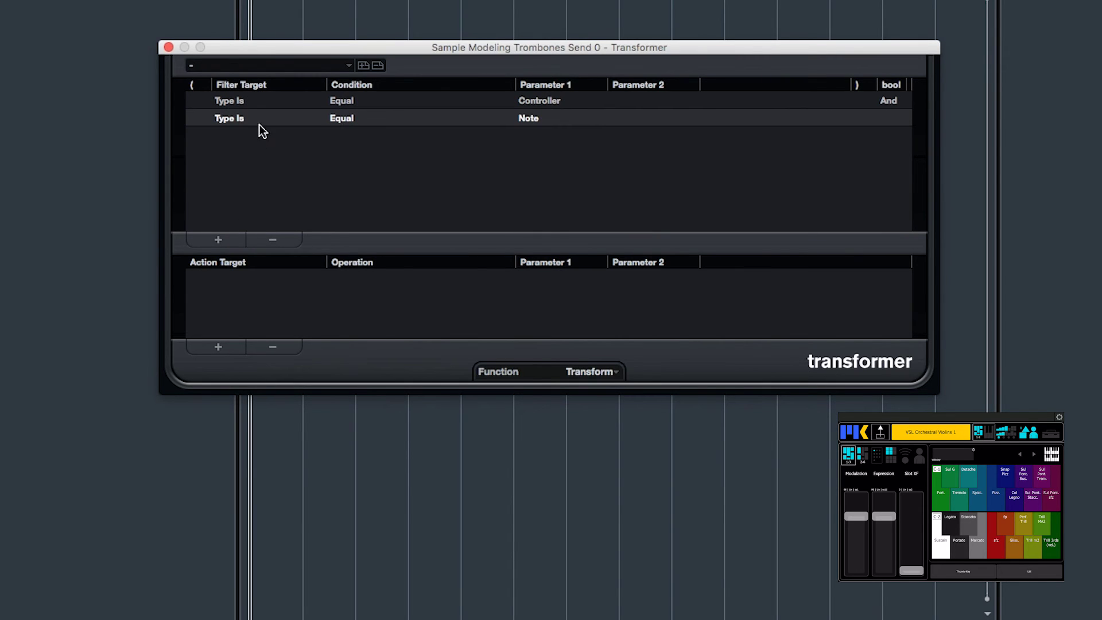
left_click(260, 120)
left_click(261, 136)
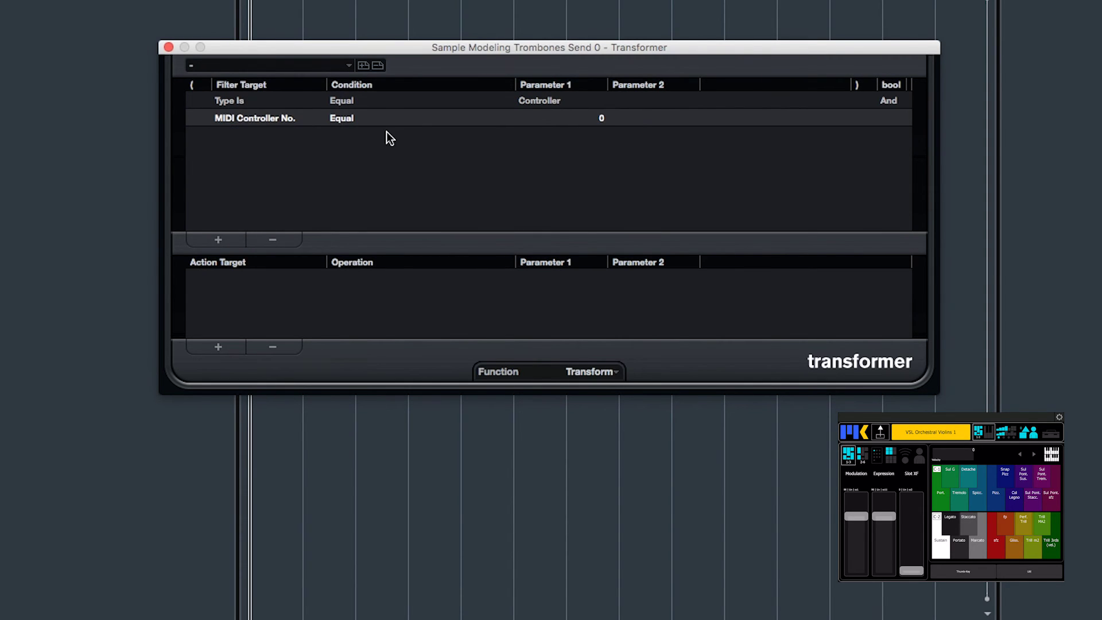
left_click(598, 120)
type("127")
key("Return")
Add a Type action set to fixed value Program Change
left_click(236, 347)
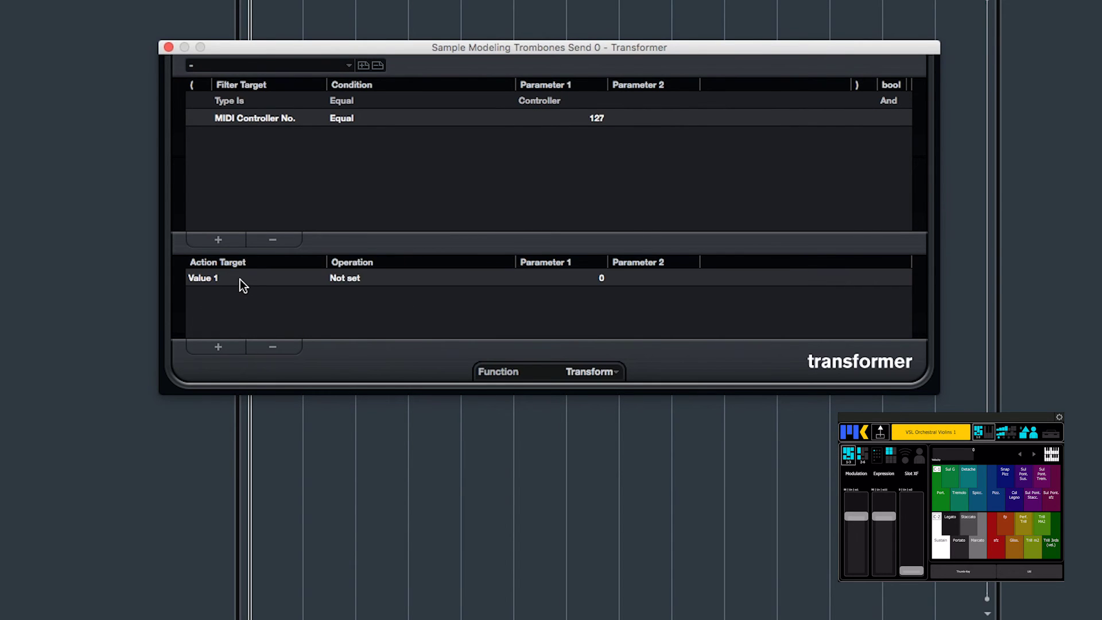
left_click(240, 279)
left_click(227, 345)
left_click(351, 279)
left_click(533, 277)
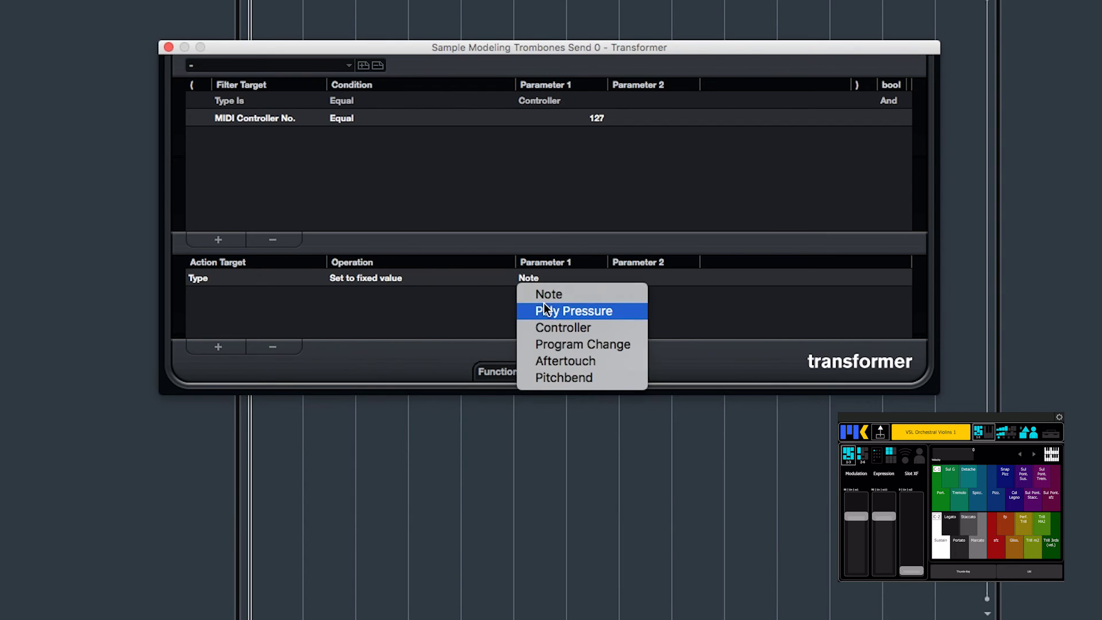
left_click(546, 343)
Add a Value 1 action set to fixed value 20
left_click(237, 347)
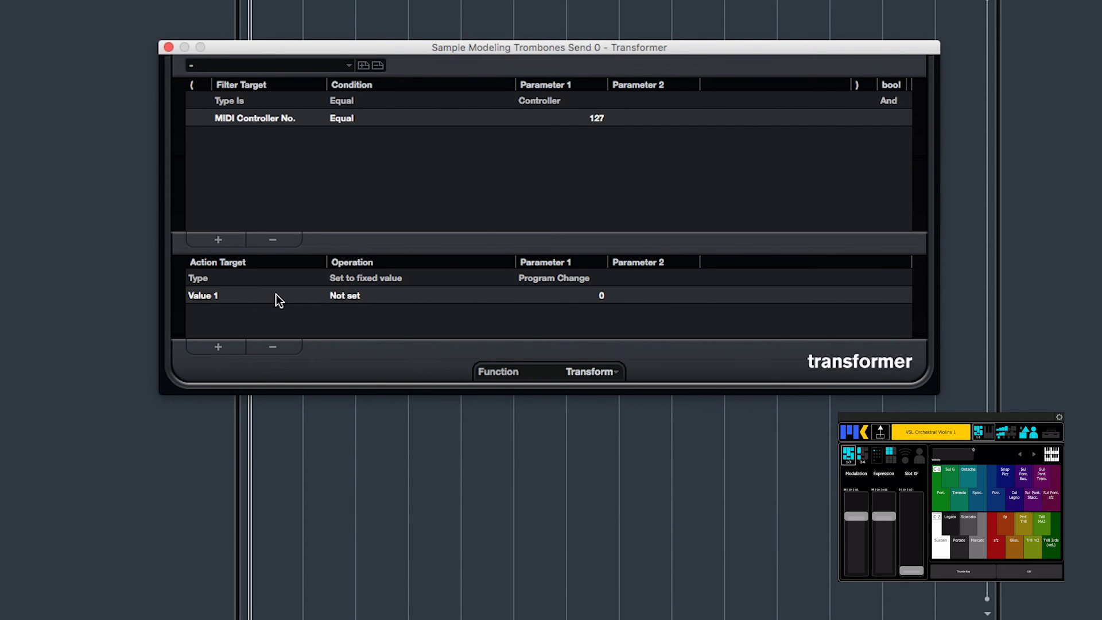
left_click(346, 297)
left_click(391, 414)
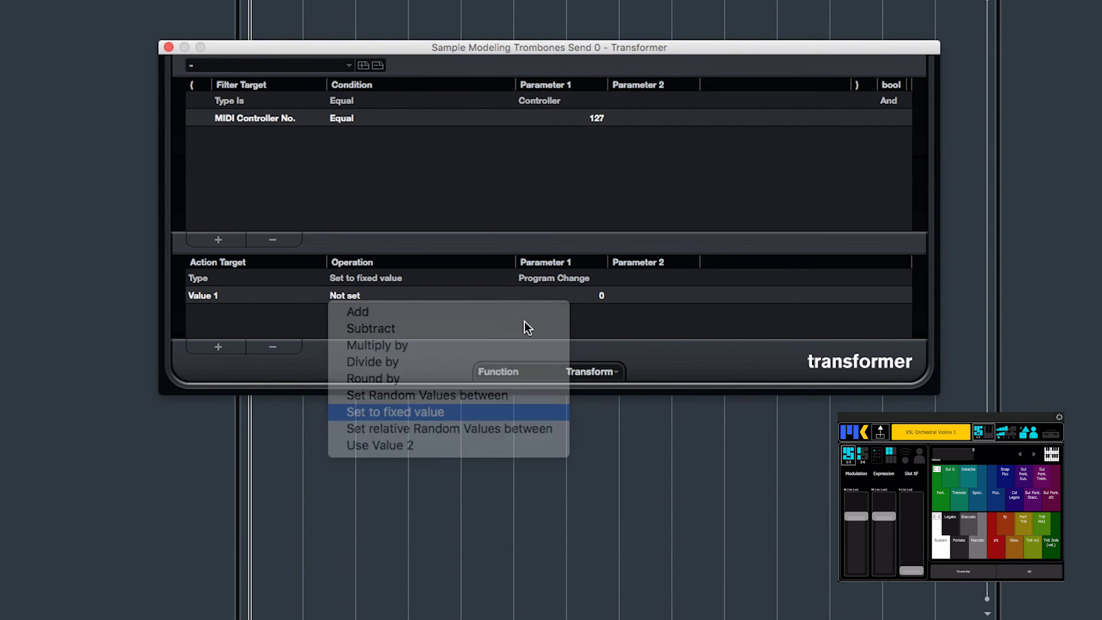
left_click(545, 299)
type("20")
key("Return")
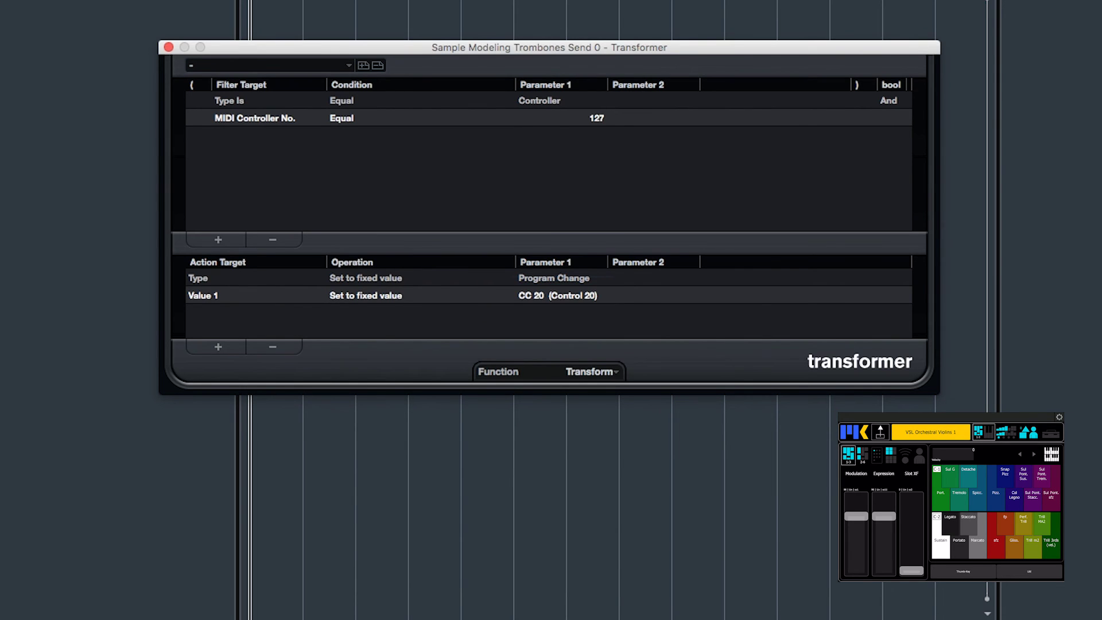
Add a Channel action set to fixed value 5
left_click(217, 345)
left_click(215, 314)
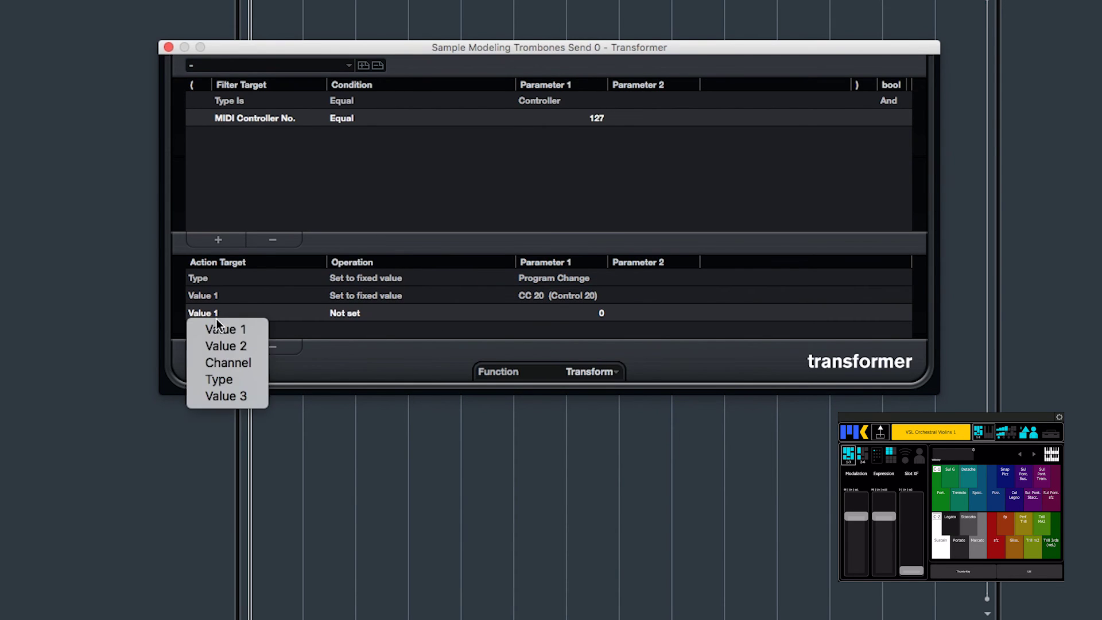
left_click(235, 360)
left_click(345, 321)
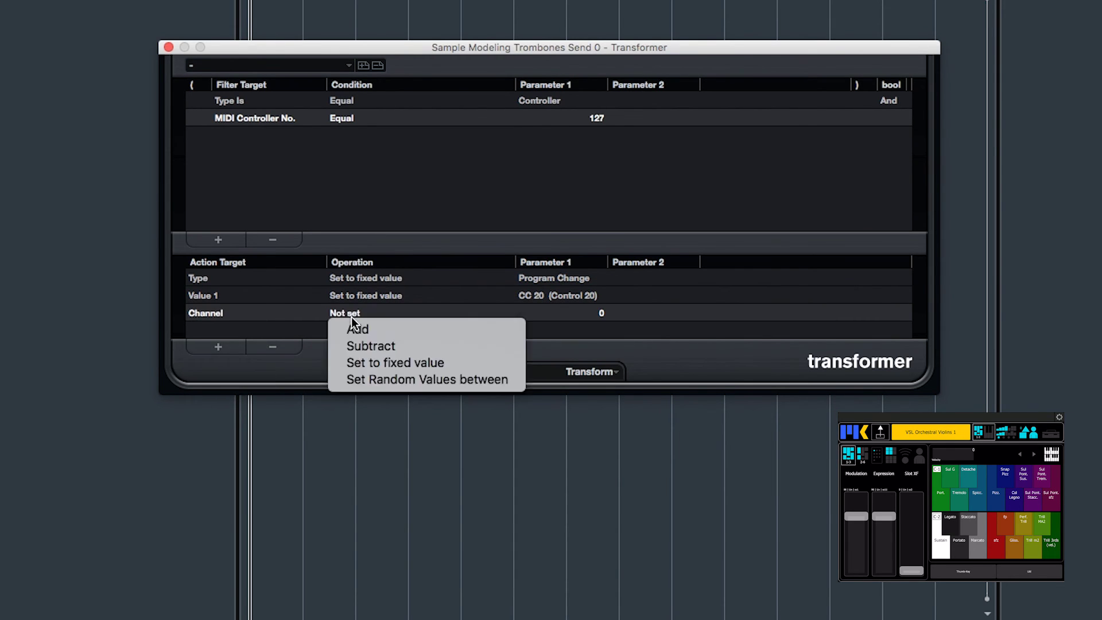
left_click(373, 362)
left_click(547, 318)
type("5")
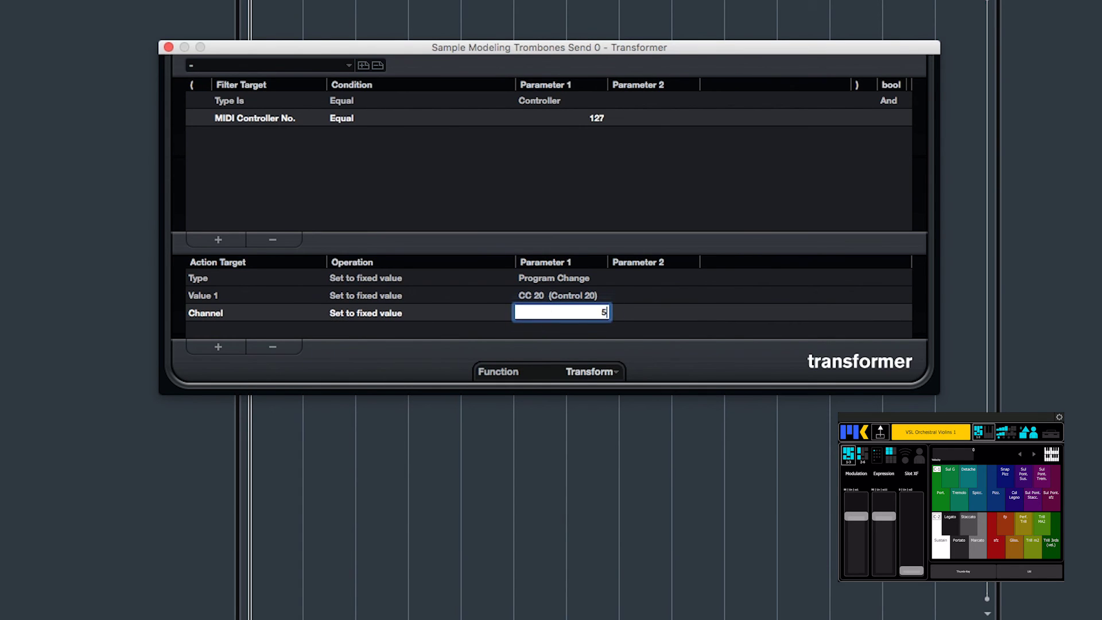
key("Return")
Set the function to Insert Exclusive and close the Trombones Transformer window
left_click(581, 370)
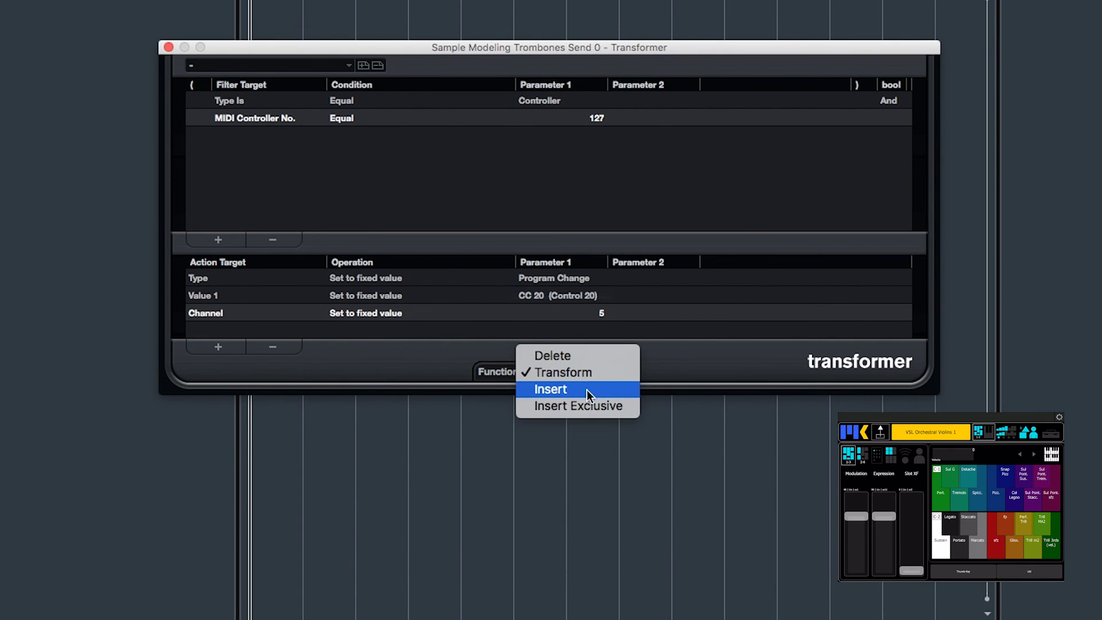
left_click(587, 404)
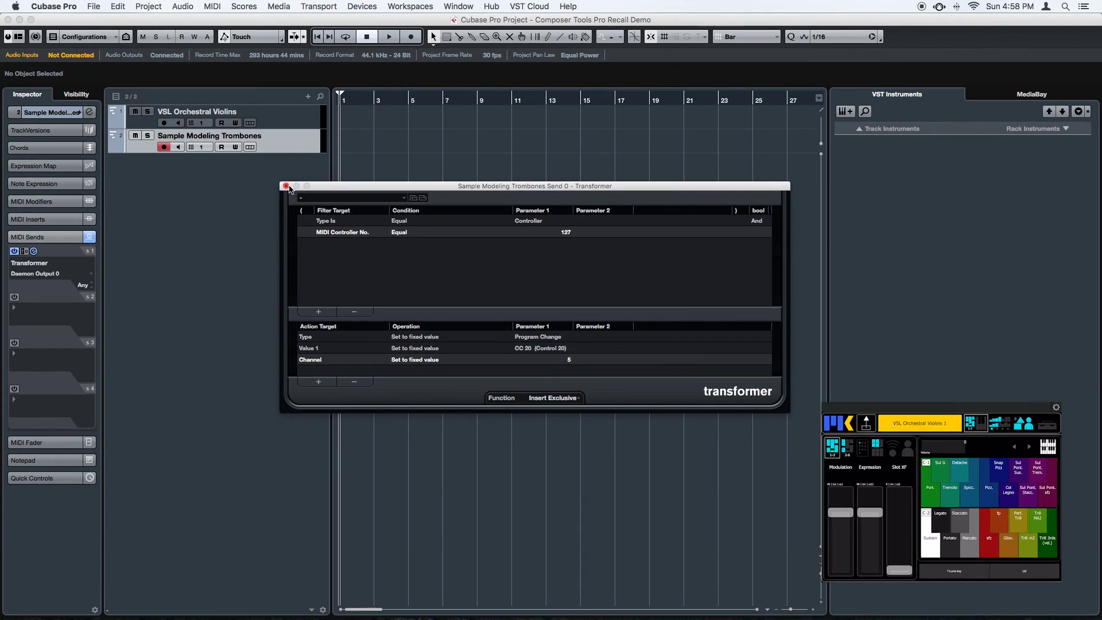
left_click(246, 138)
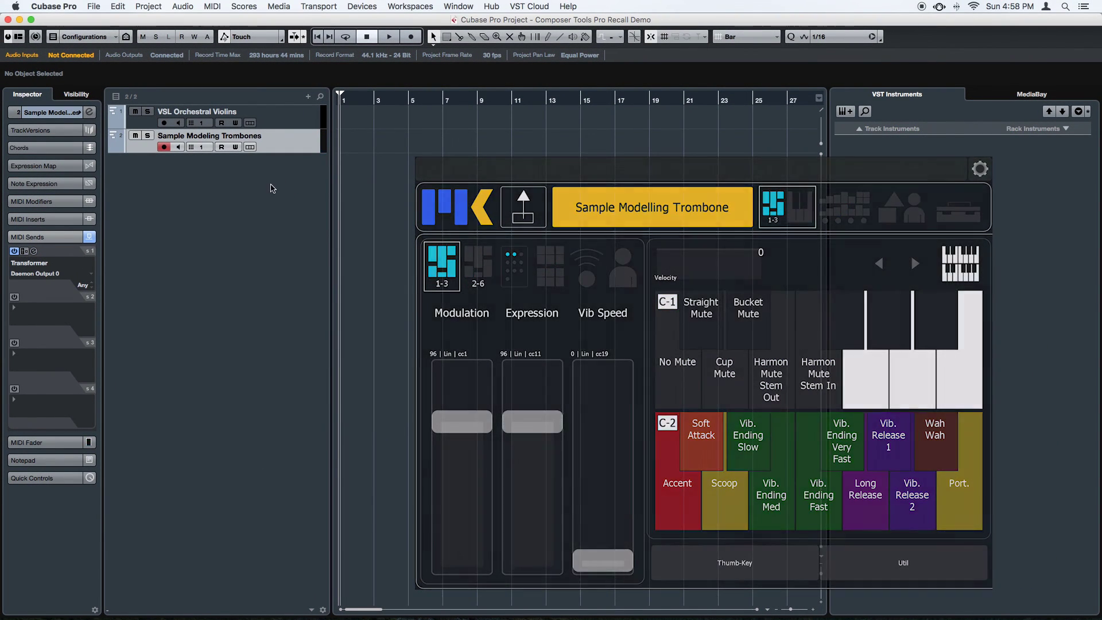
Reopen the Trombones send's Transformer and store its settings as preset 'Recall'
left_click(35, 253)
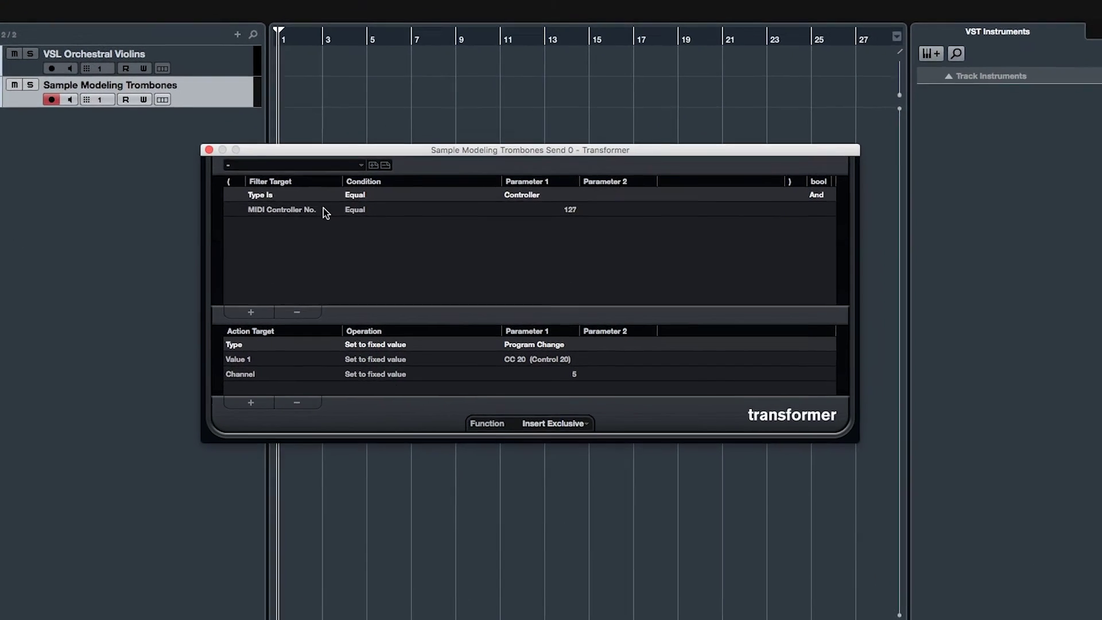
left_click(412, 196)
type("Recall")
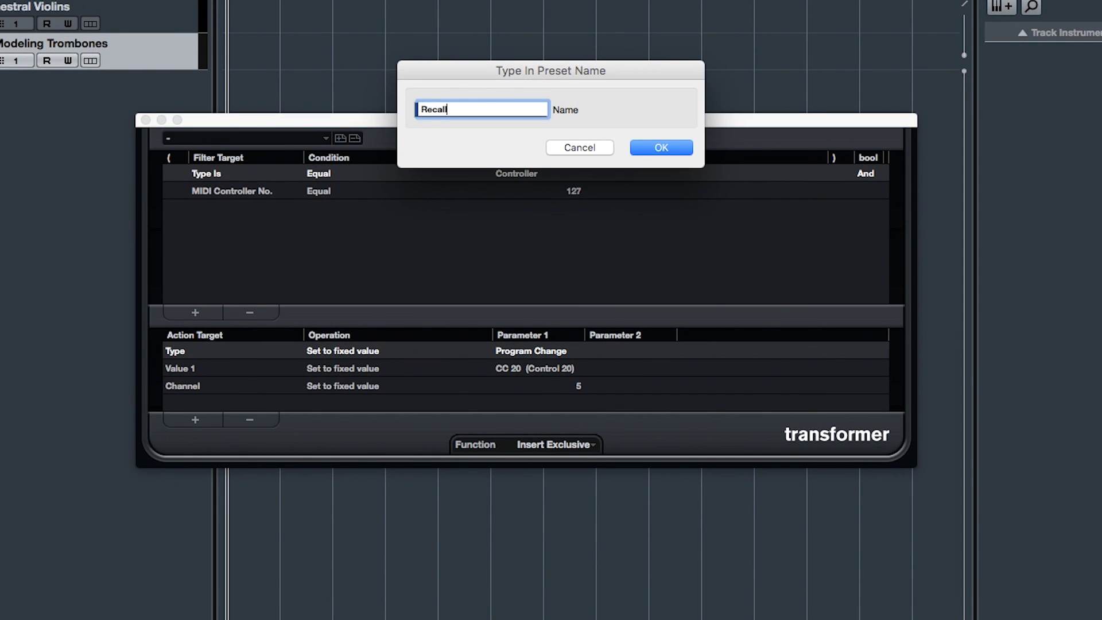
key("Return")
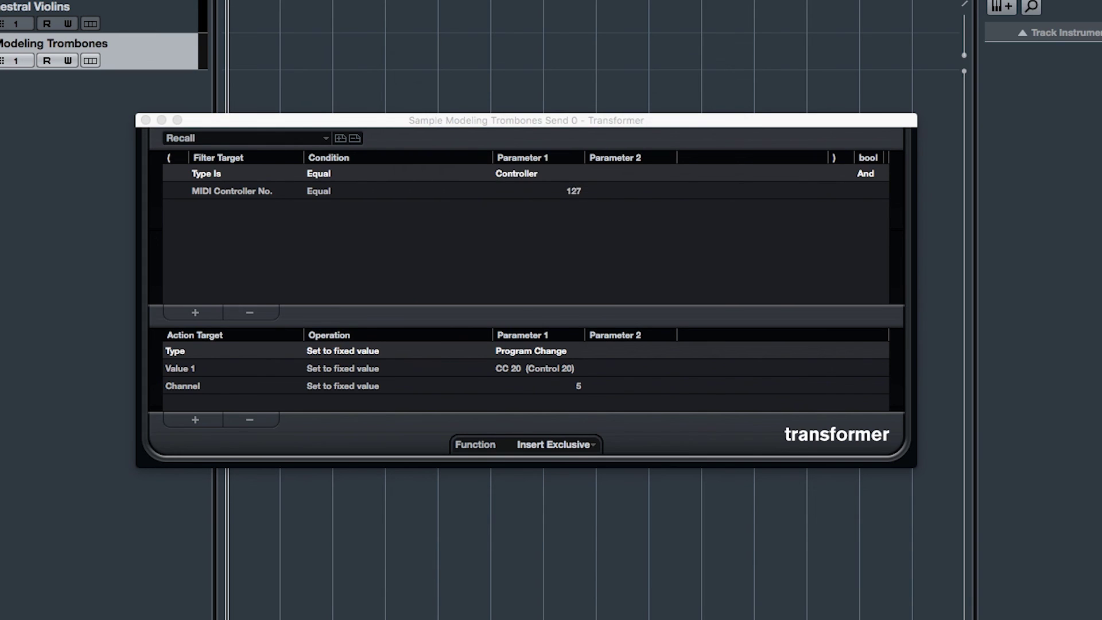